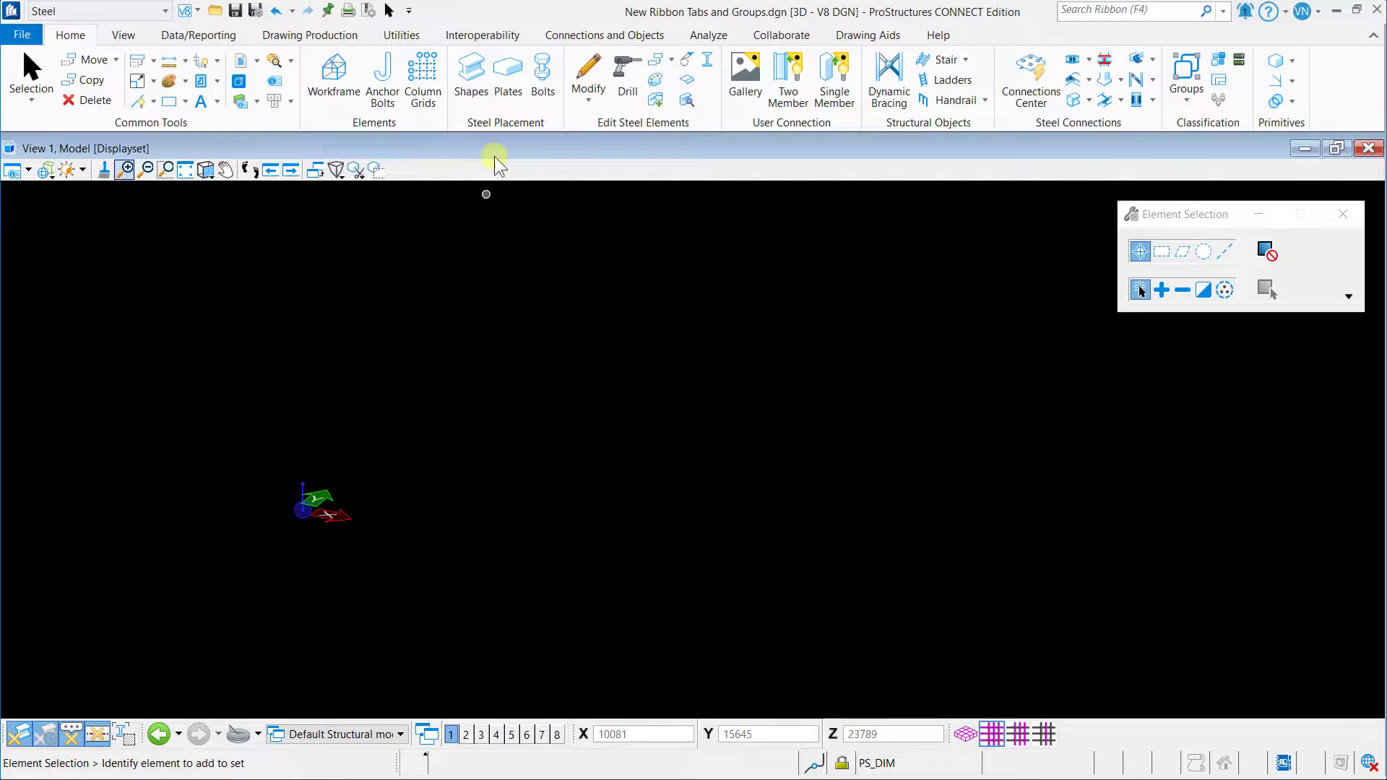
pyautogui.click(503, 36)
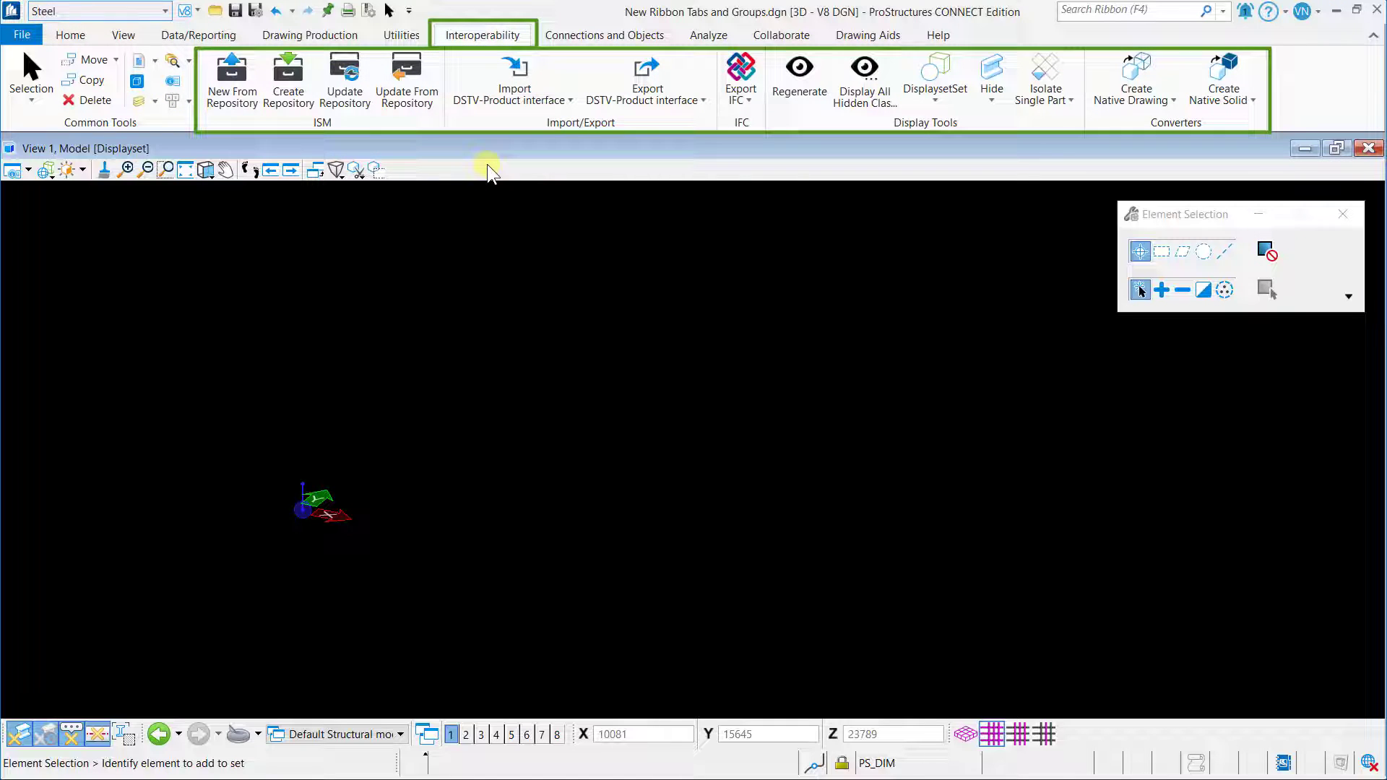
pyautogui.click(135, 12)
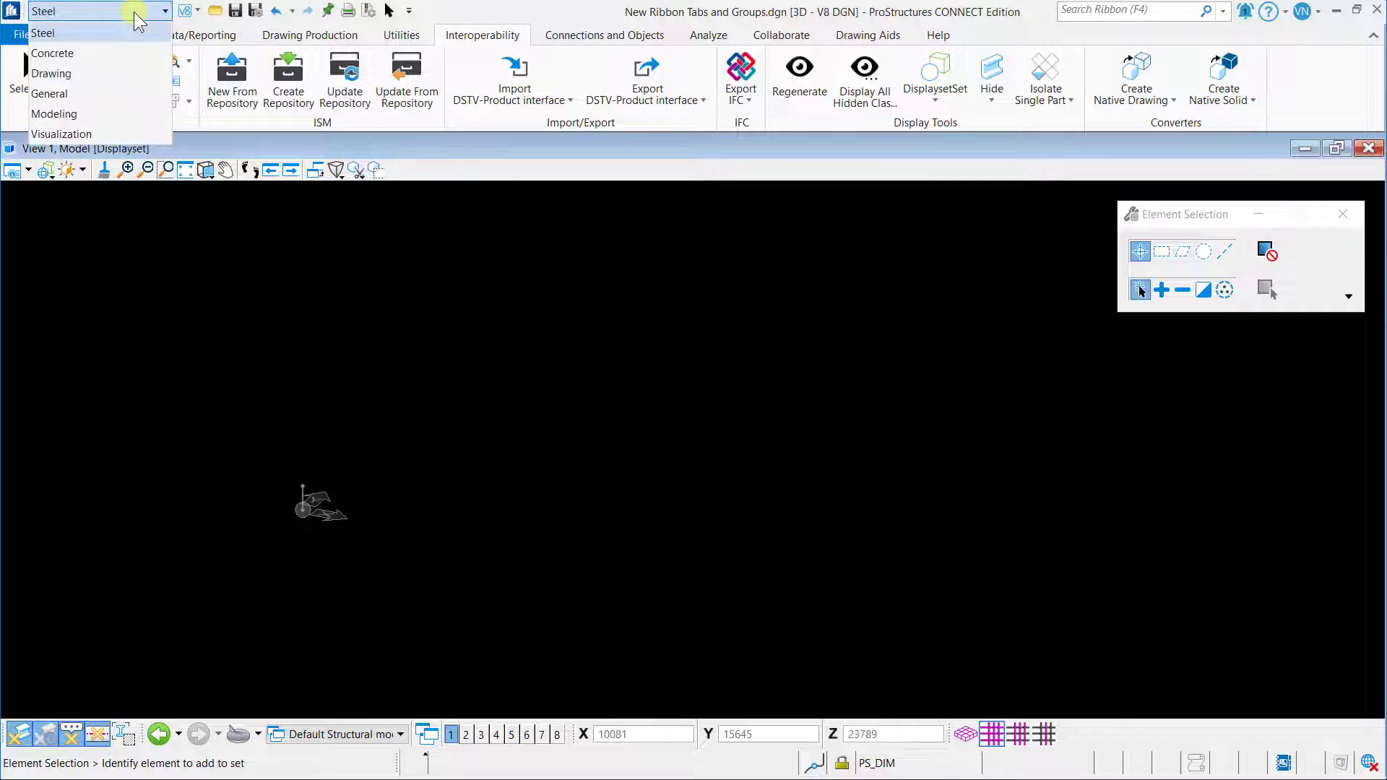
pyautogui.click(121, 55)
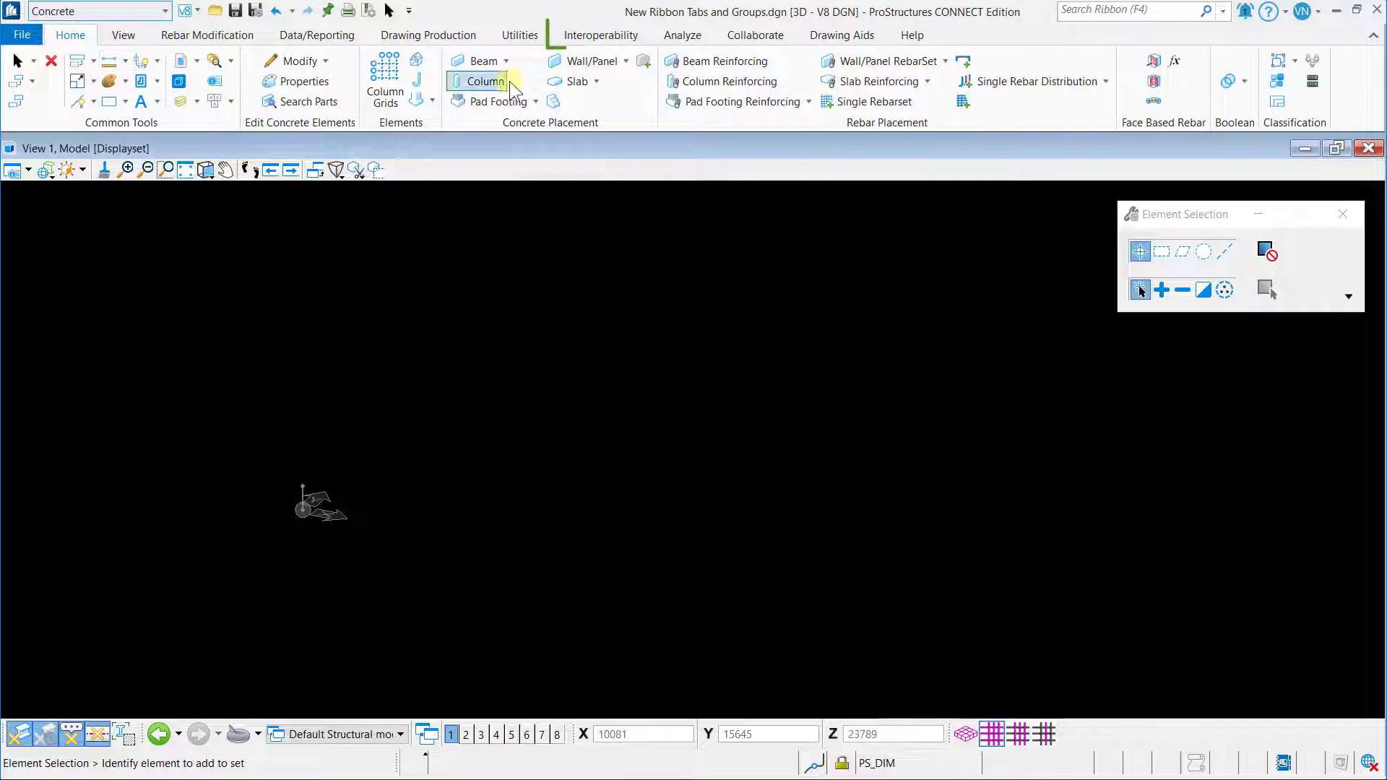
pyautogui.click(598, 36)
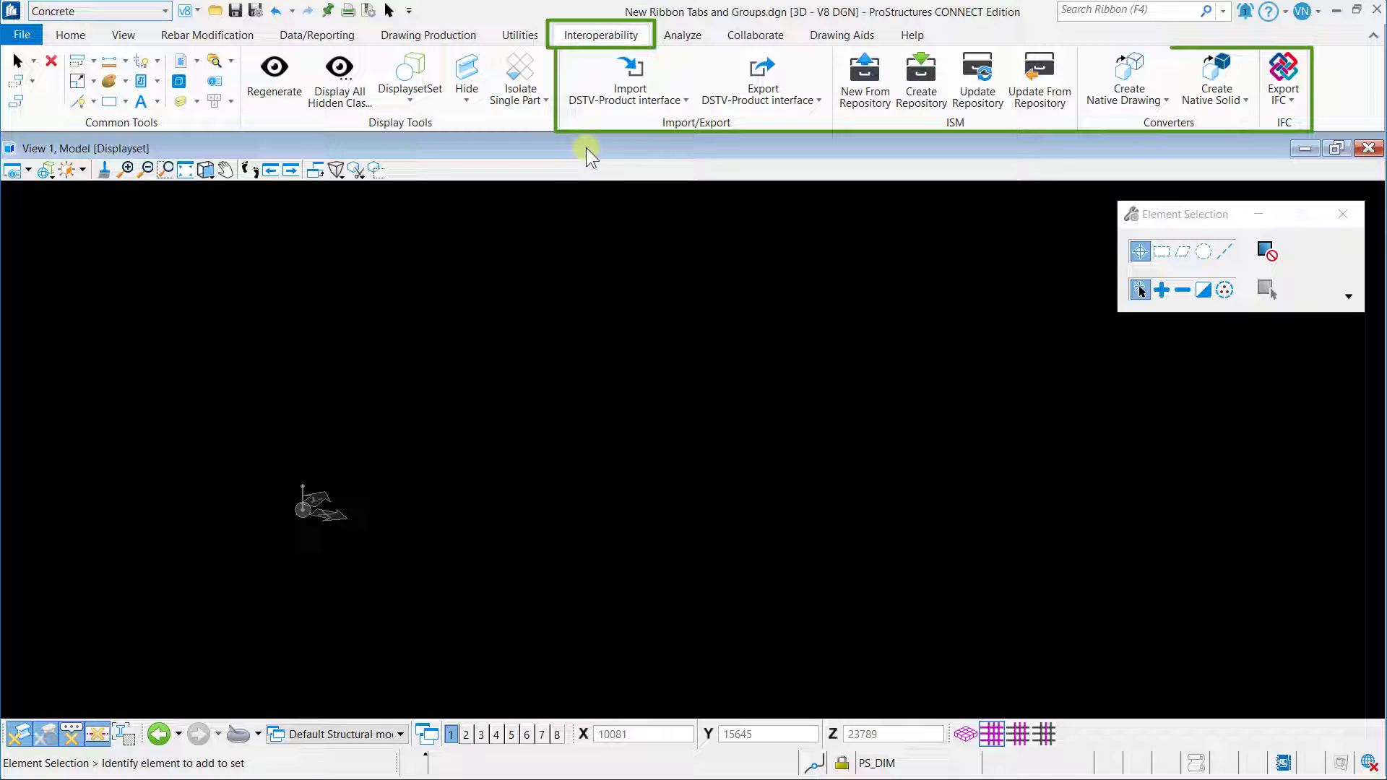
pyautogui.click(114, 16)
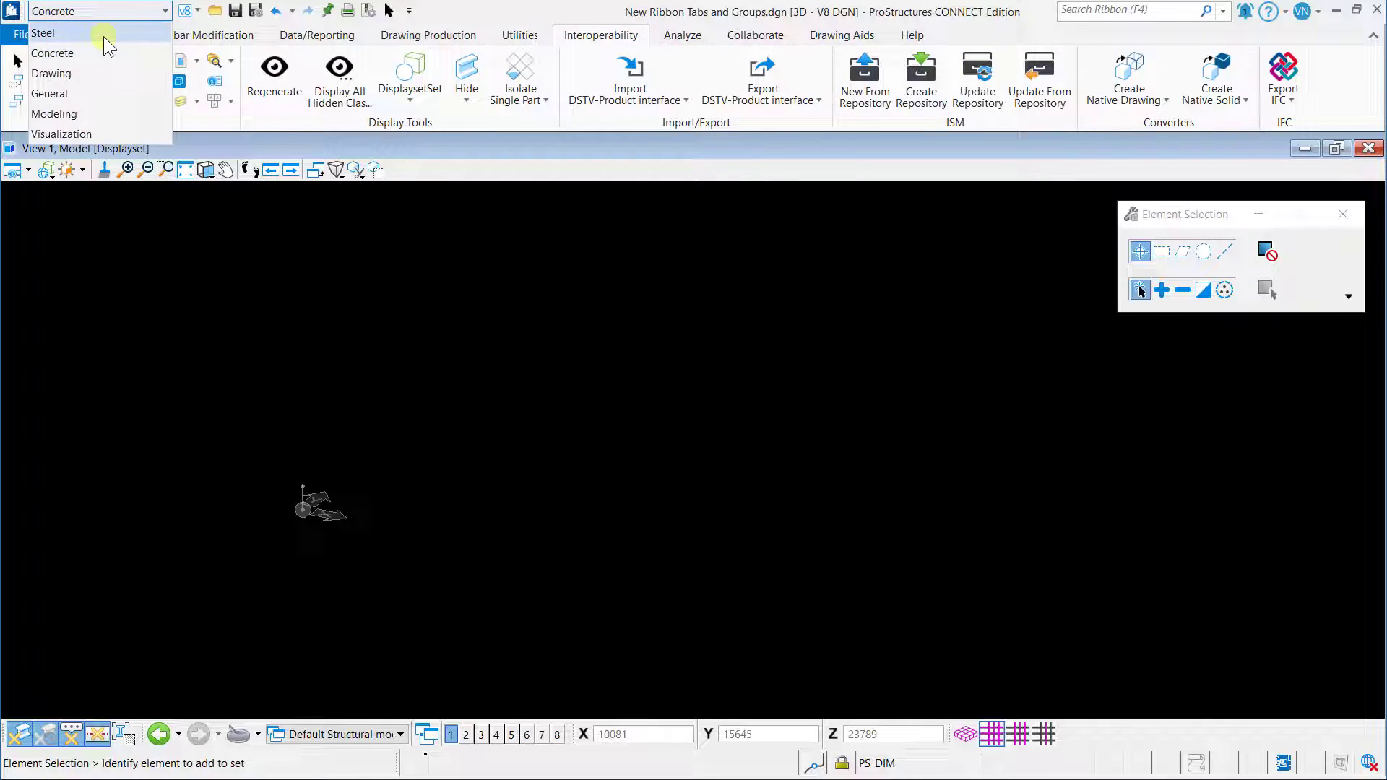
pyautogui.click(102, 36)
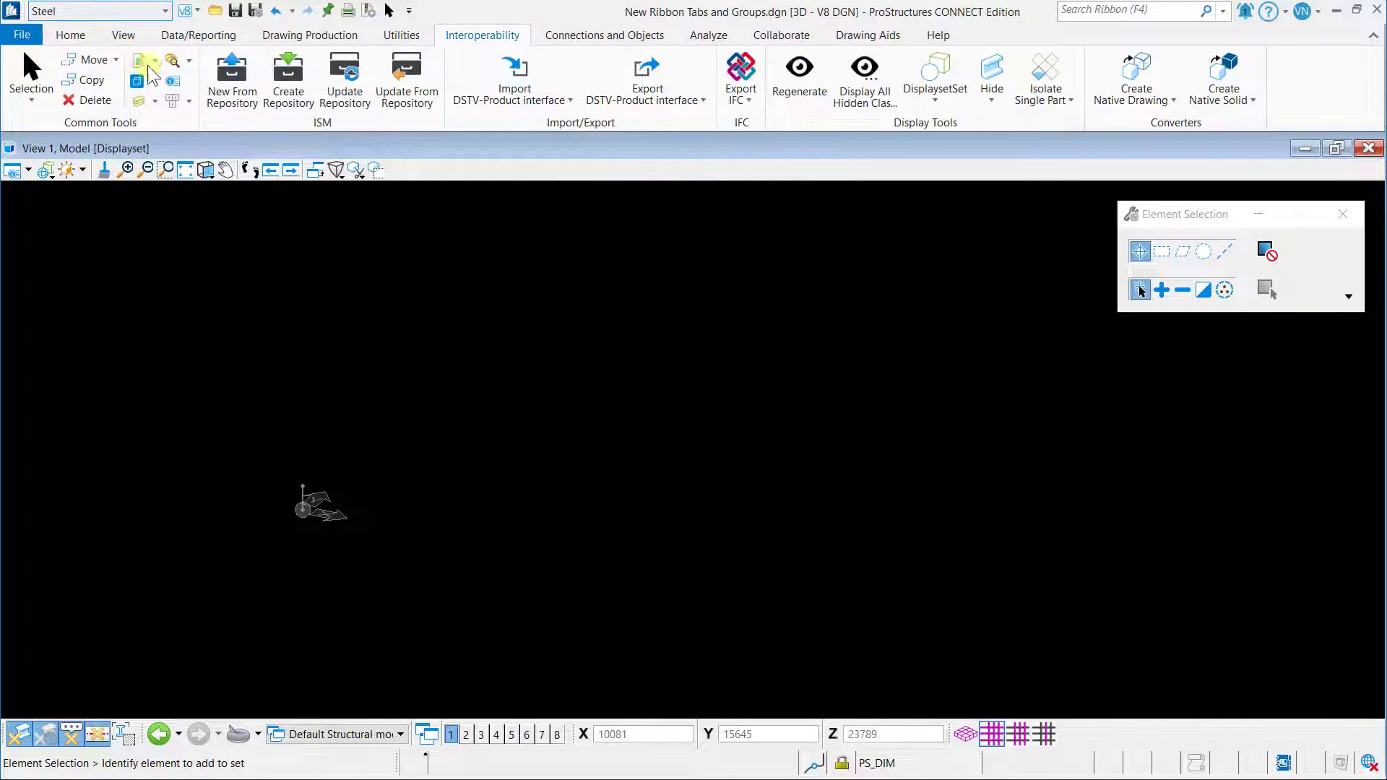
# Browse the User Connection tools on Connections and Objects, then return to the Home tools.
pyautogui.click(614, 40)
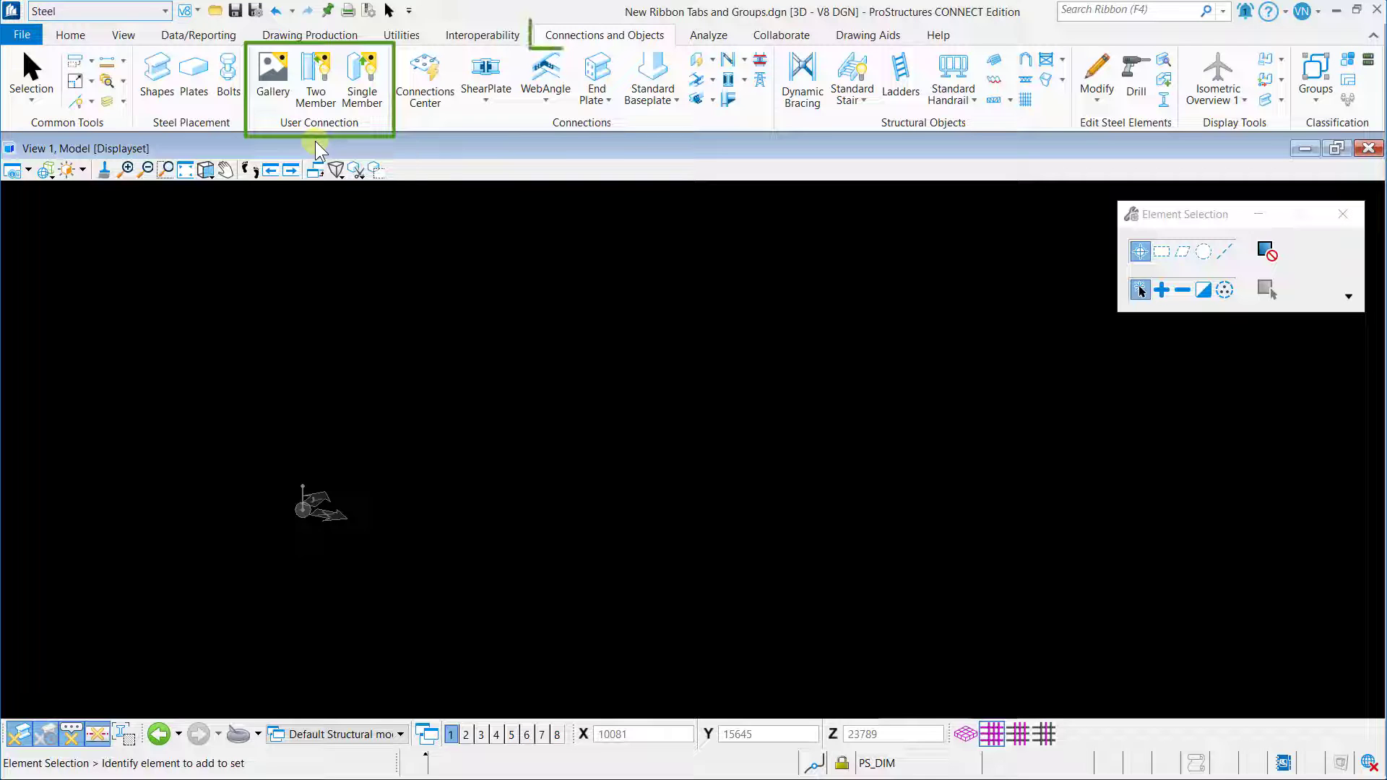
pyautogui.click(72, 36)
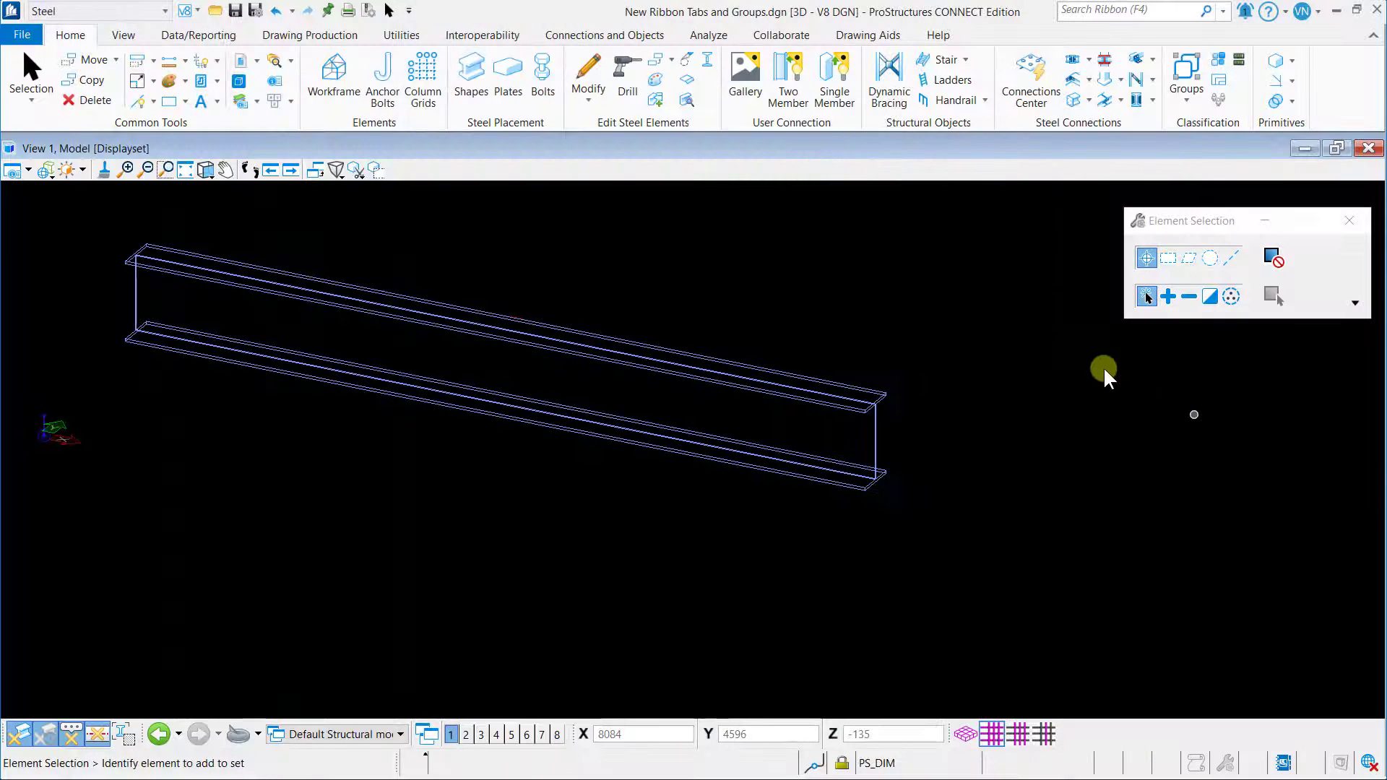
# Select the steel beam and bring up its context menu of actions.
pyautogui.click(479, 318)
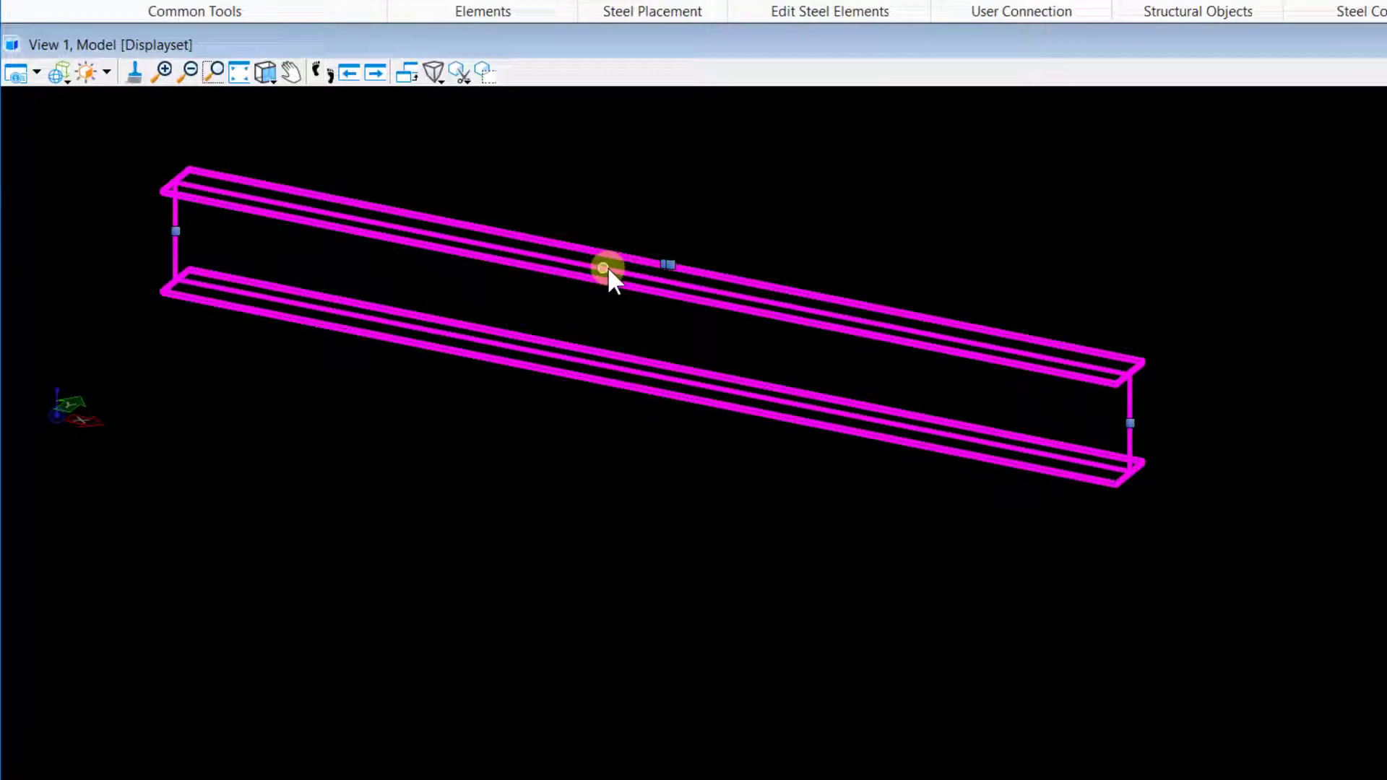
pyautogui.rightClick(647, 253)
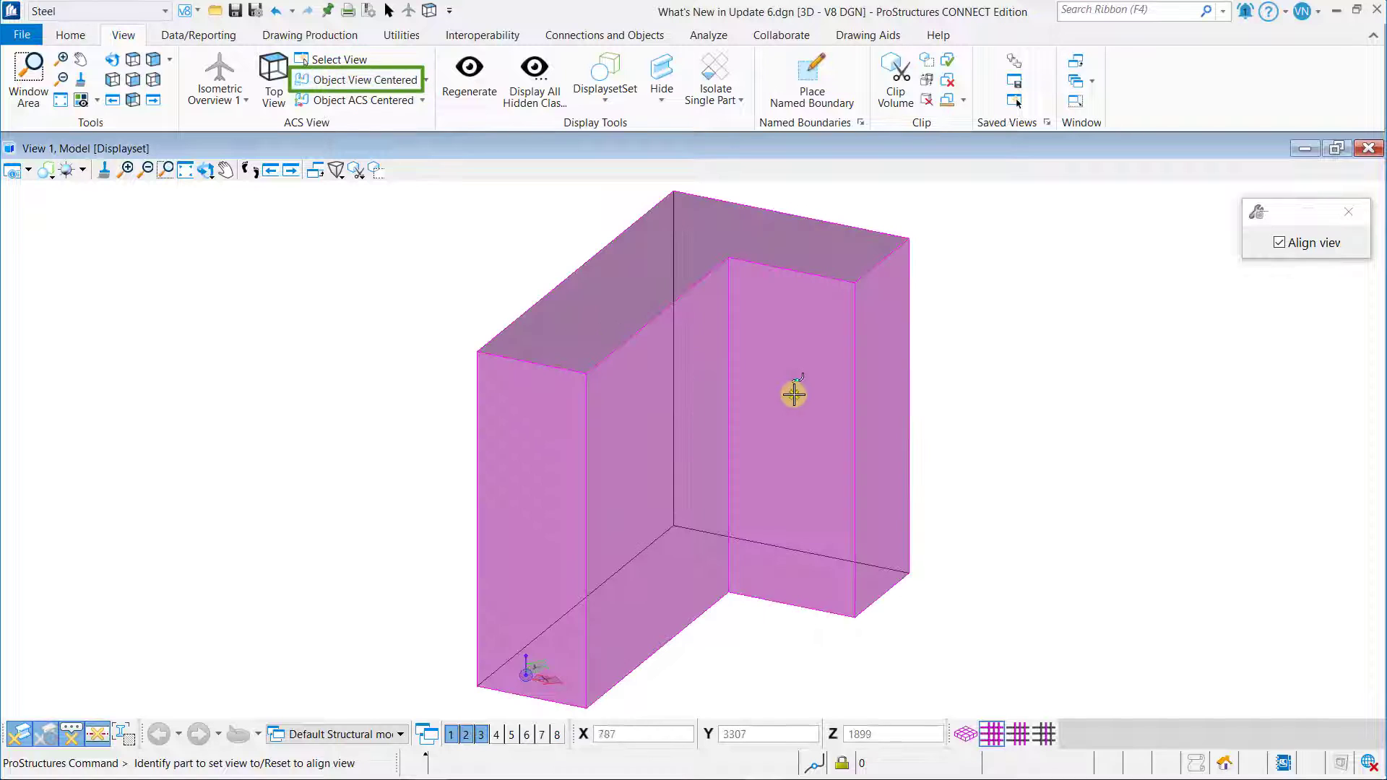
# Align the view to the L-shaped solid, first centred, then at a picked point and axis.
pyautogui.click(795, 393)
pyautogui.click(671, 489)
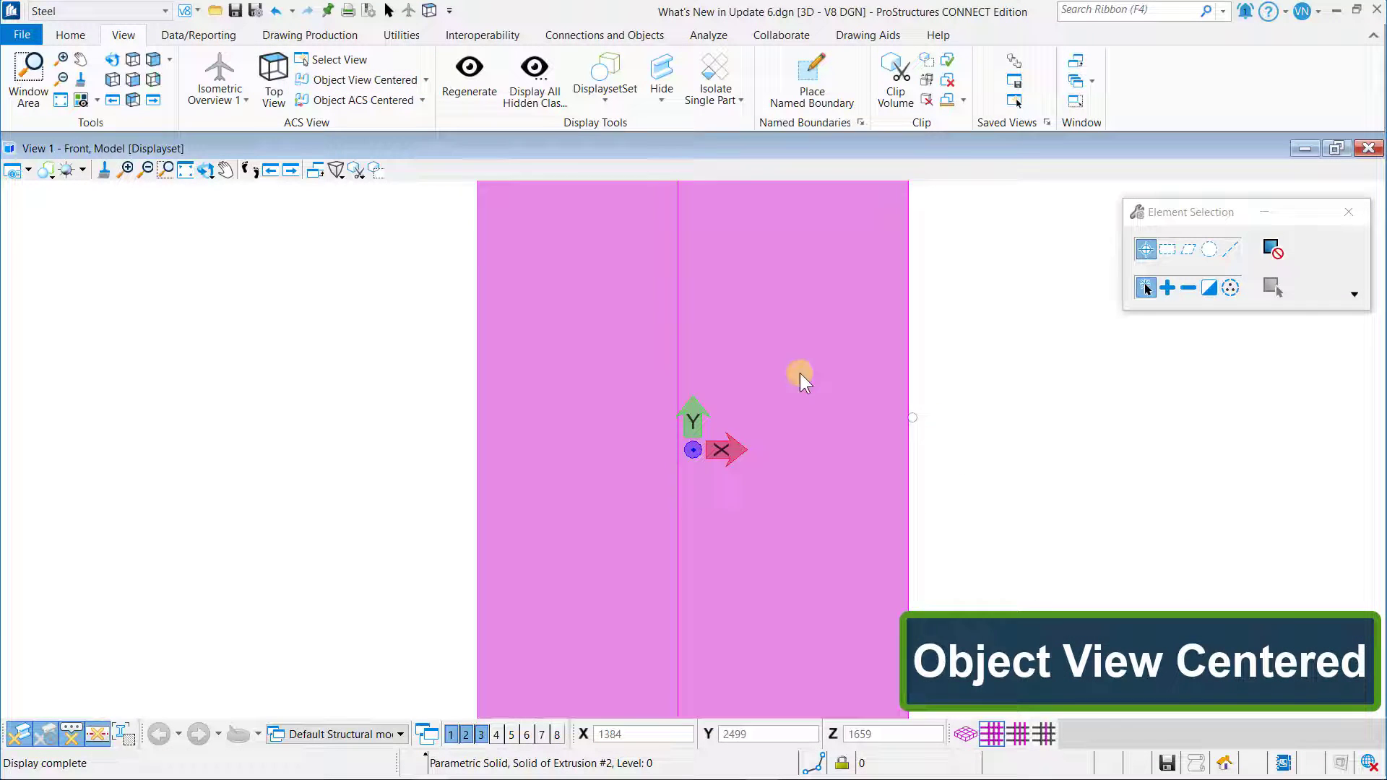
pyautogui.click(186, 171)
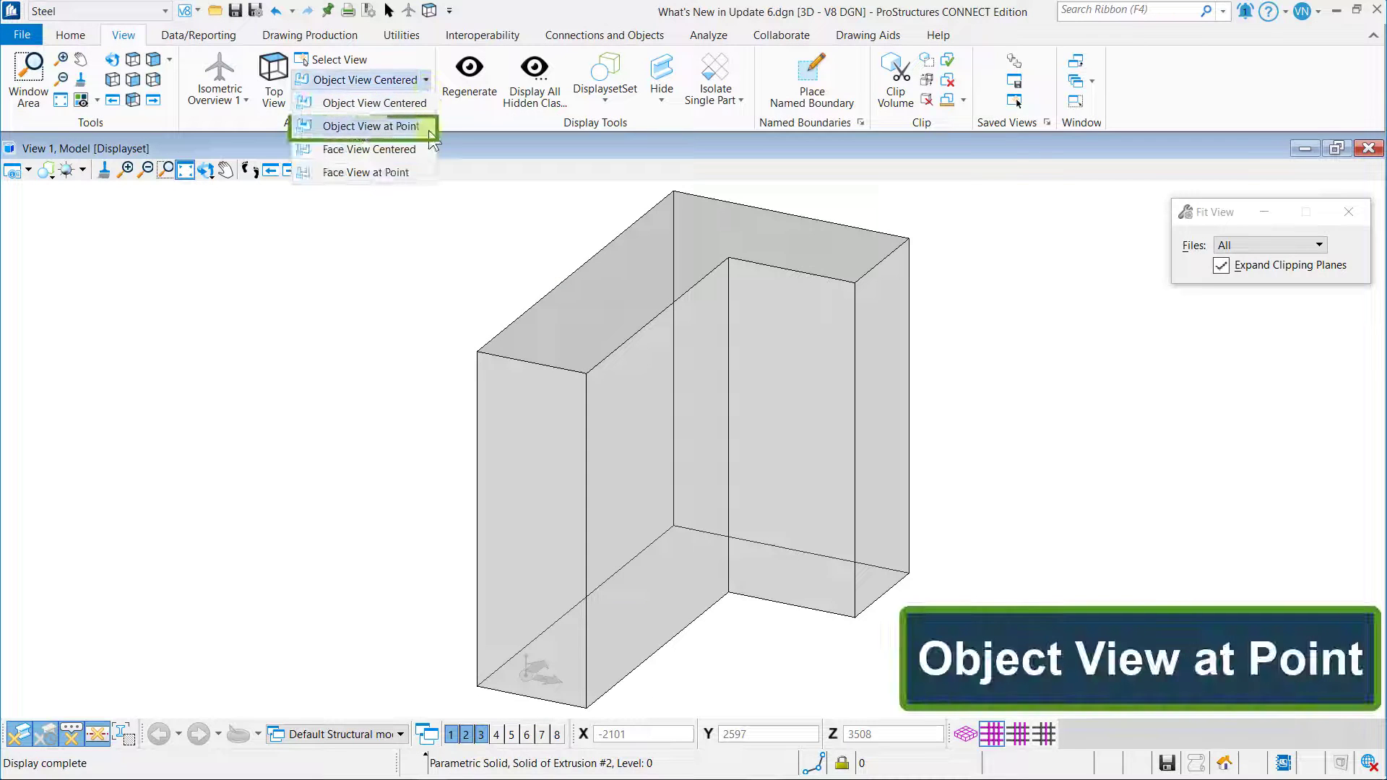
pyautogui.click(371, 126)
pyautogui.click(782, 417)
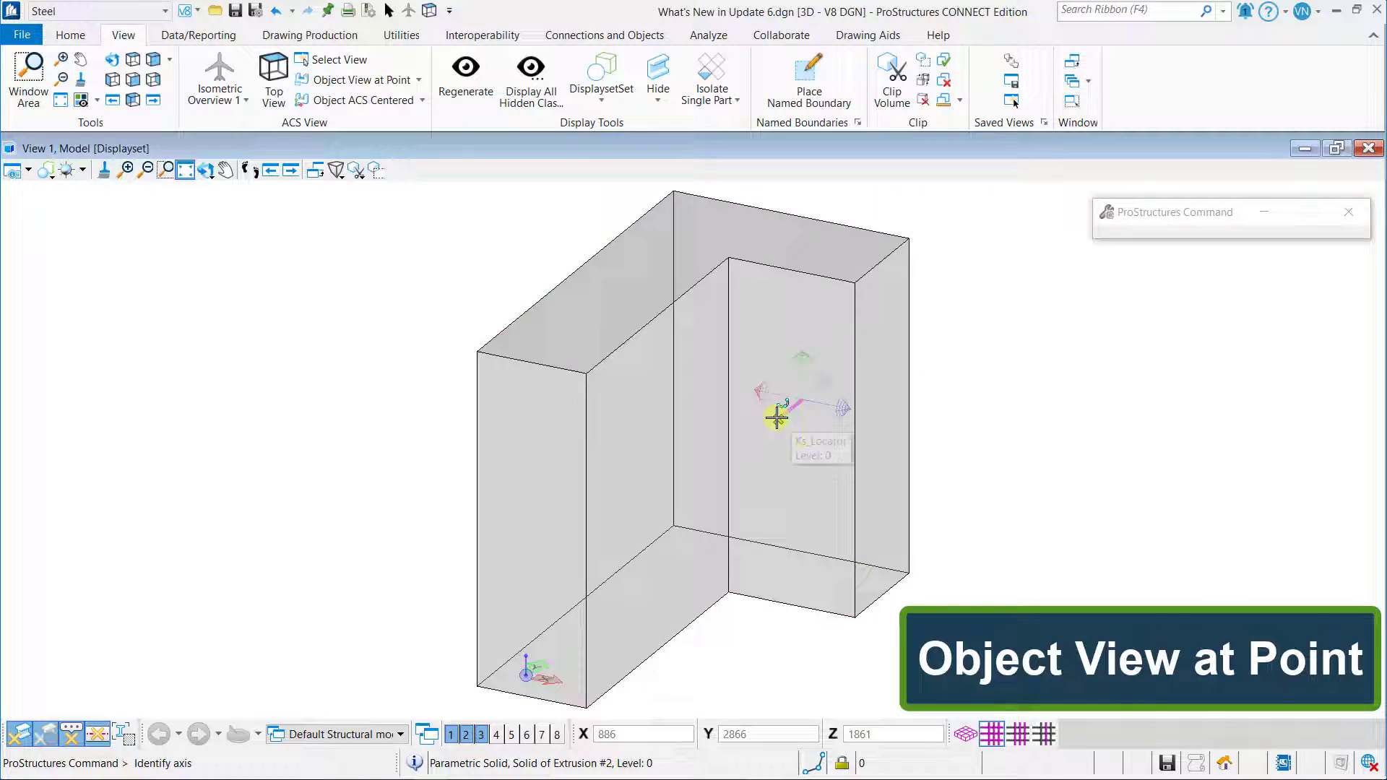
pyautogui.click(842, 409)
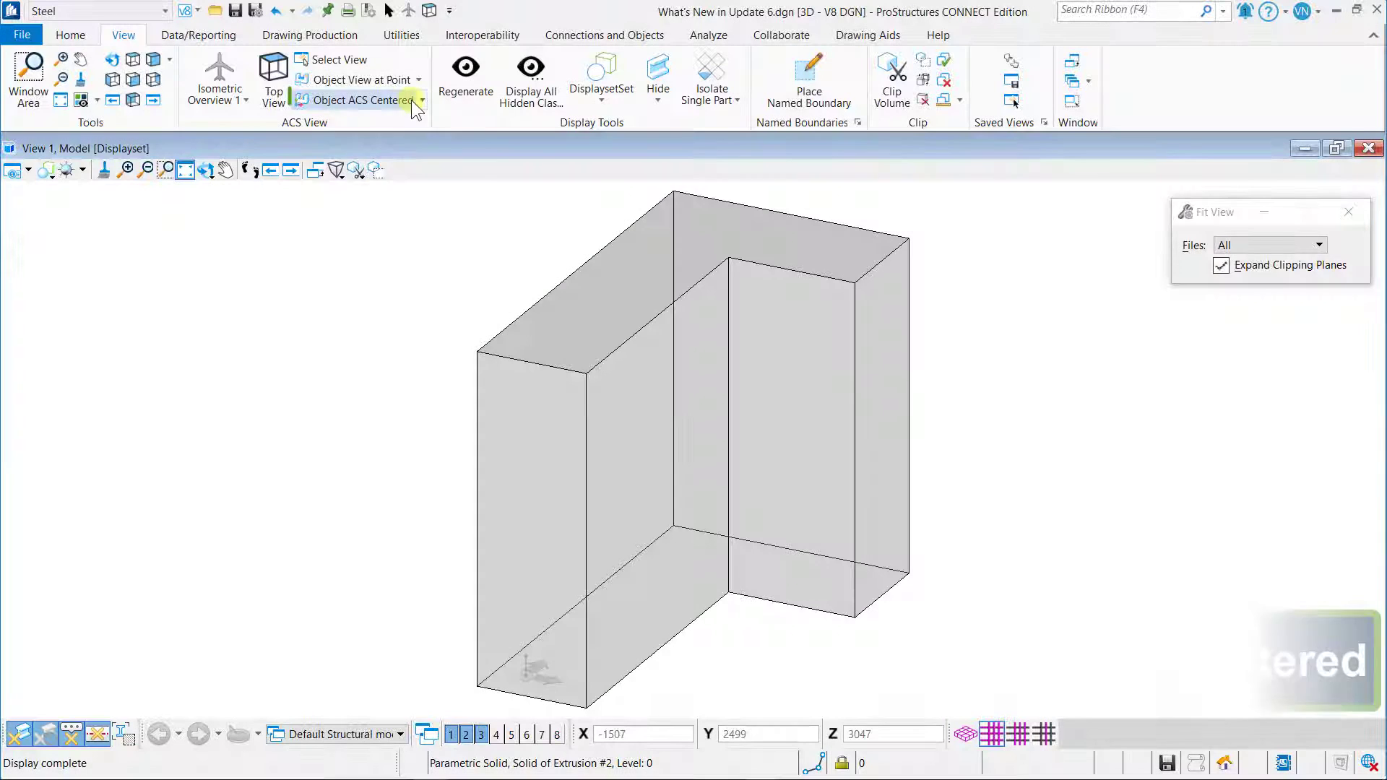
# Place the ACS on the solid, centred first, then at a picked point on its inner face.
pyautogui.click(412, 101)
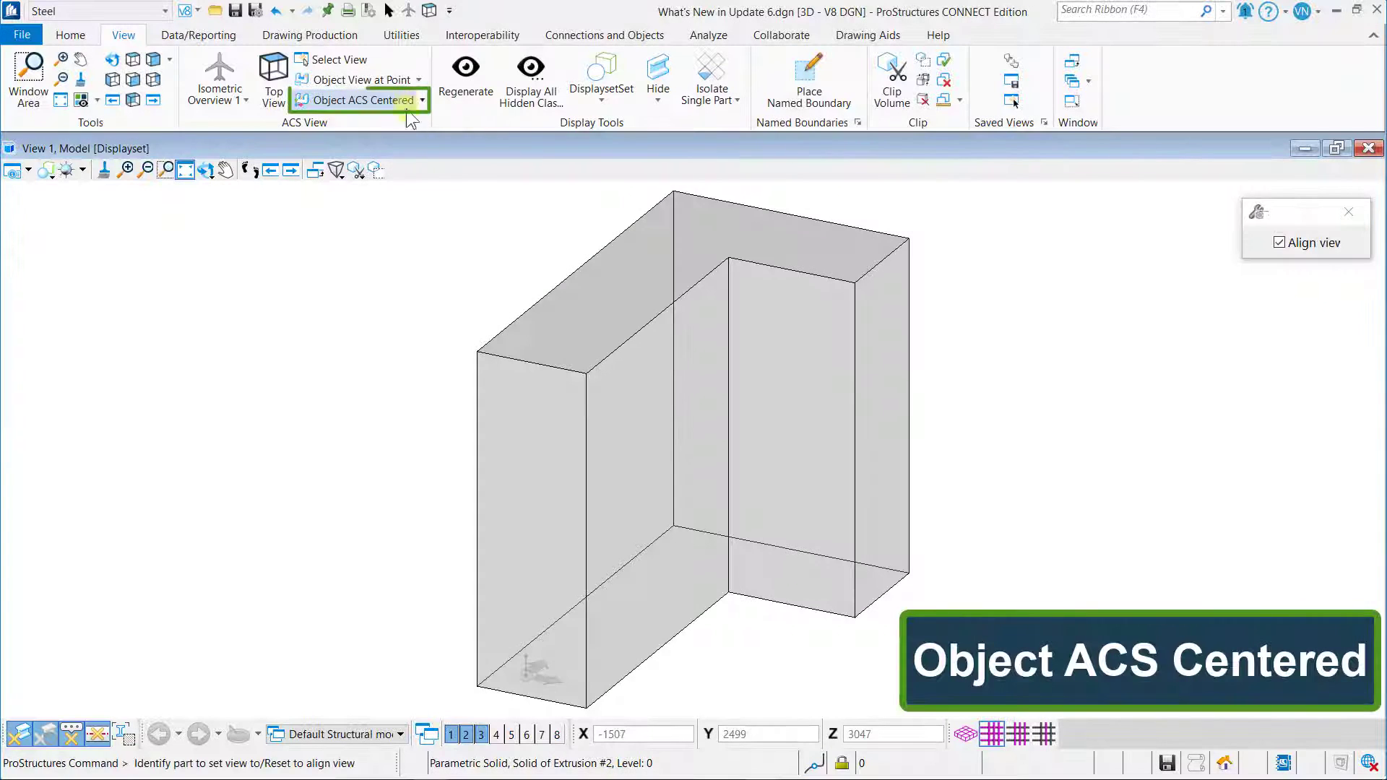
pyautogui.click(798, 402)
pyautogui.click(669, 490)
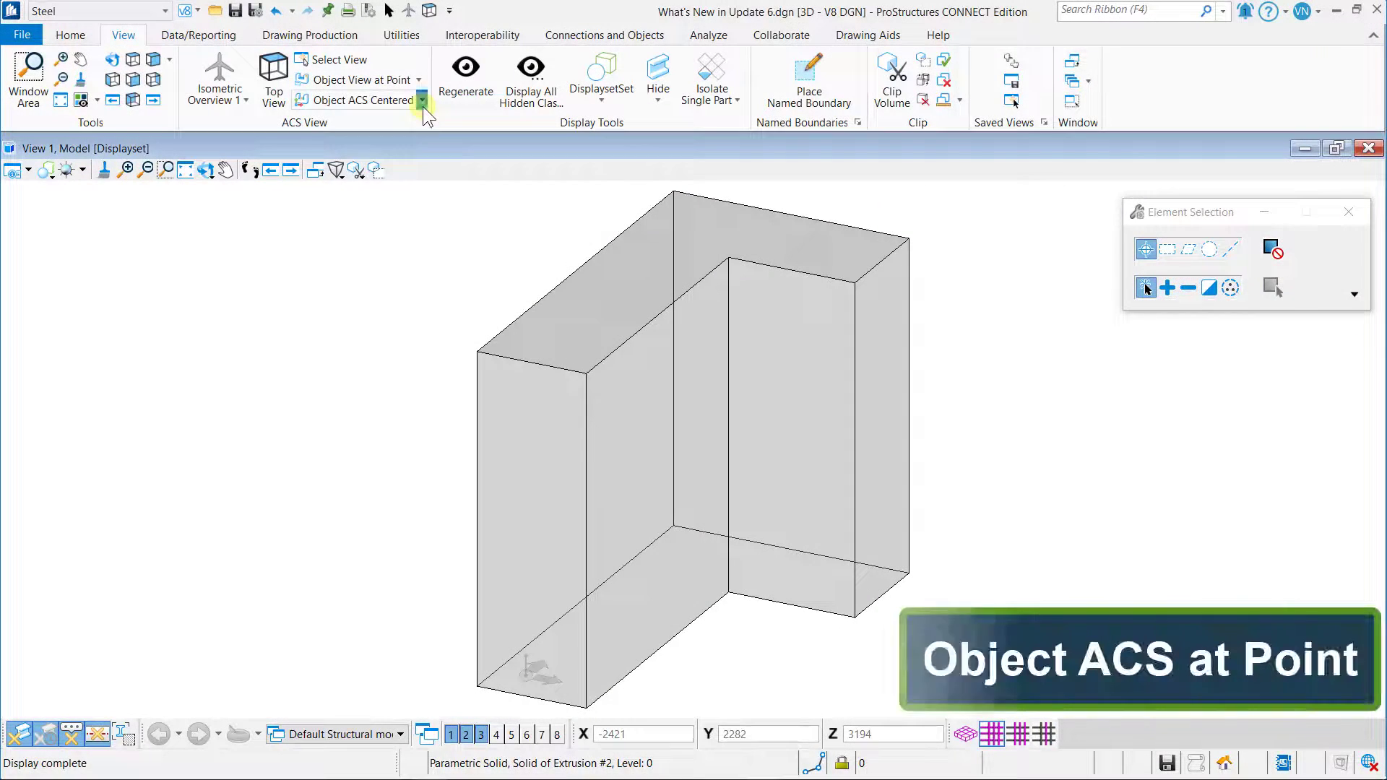
pyautogui.click(422, 106)
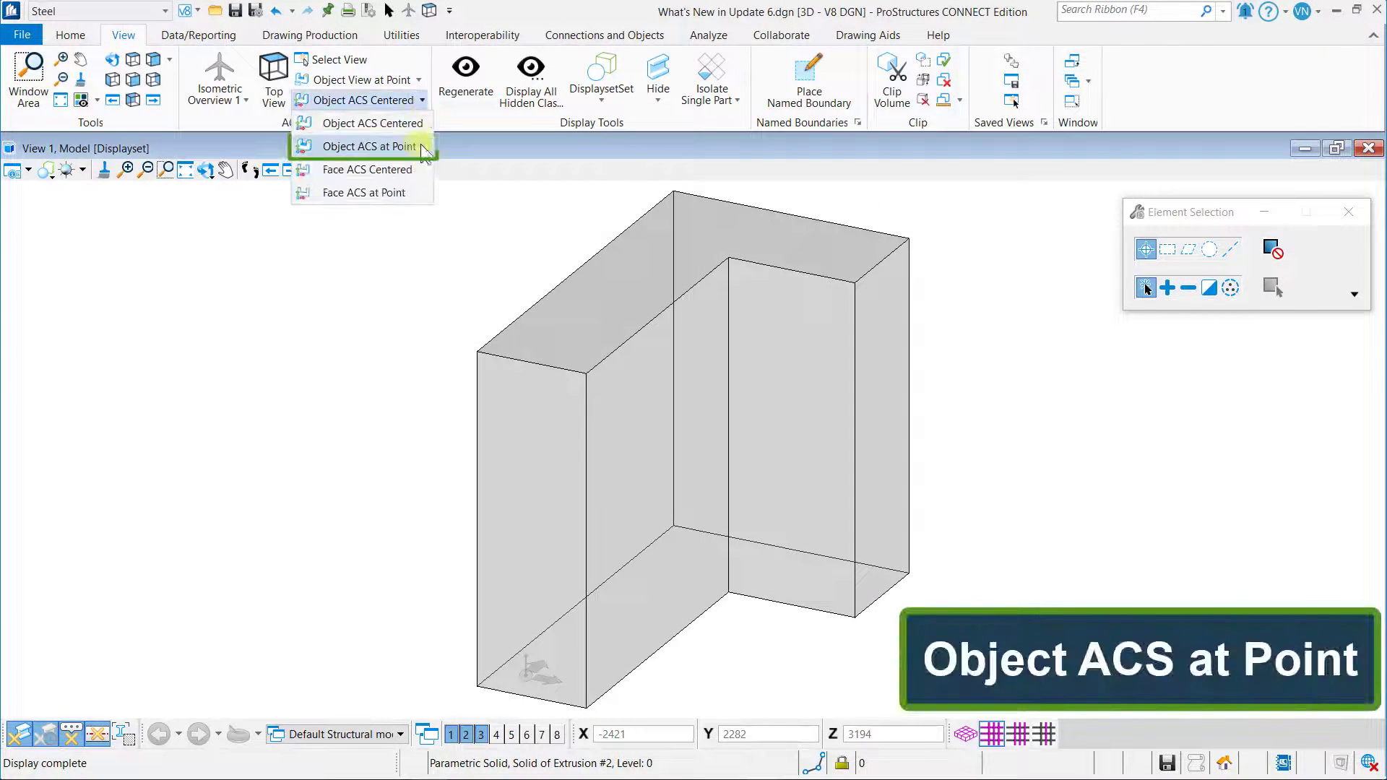
pyautogui.click(405, 143)
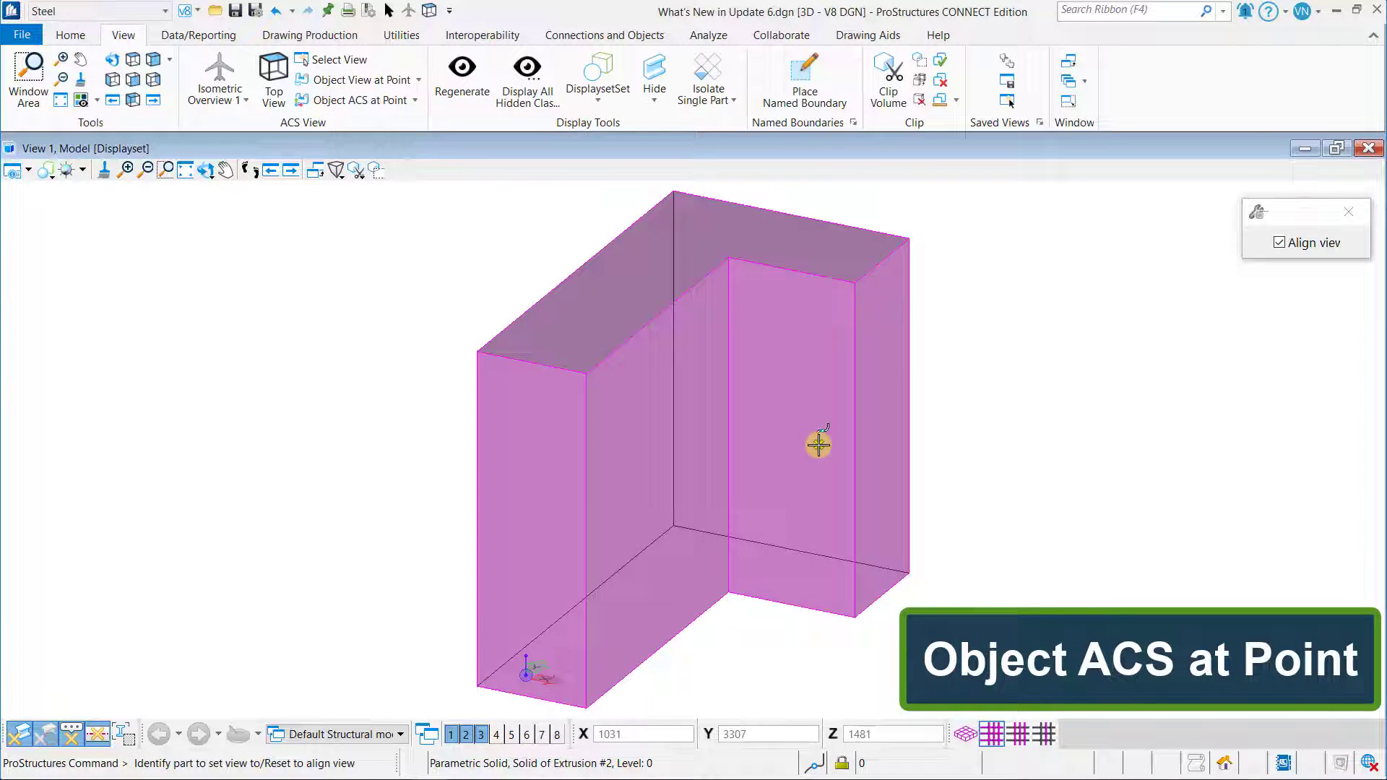
pyautogui.click(819, 445)
pyautogui.click(796, 460)
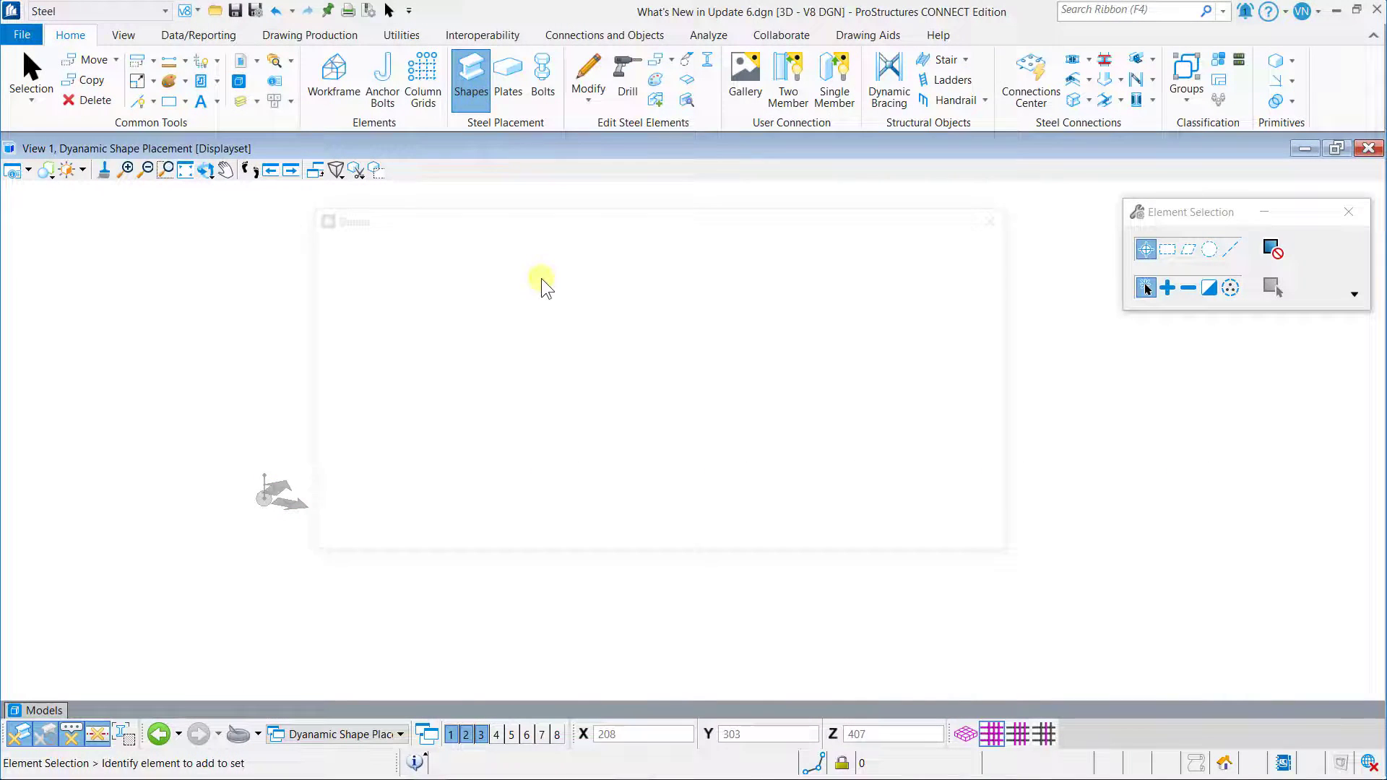
# Place a steel beam starting at the origin with an X length of 1000.
pyautogui.click(364, 491)
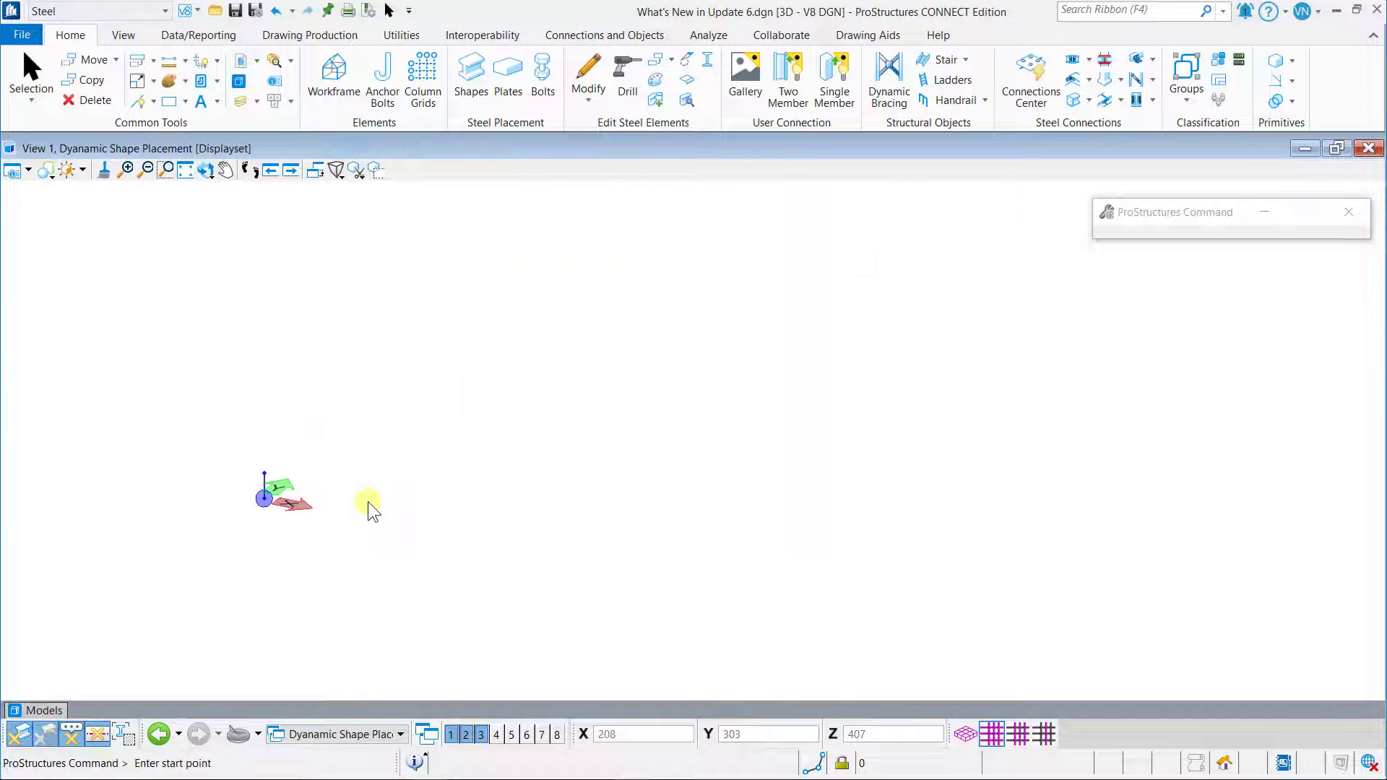
pyautogui.click(339, 476)
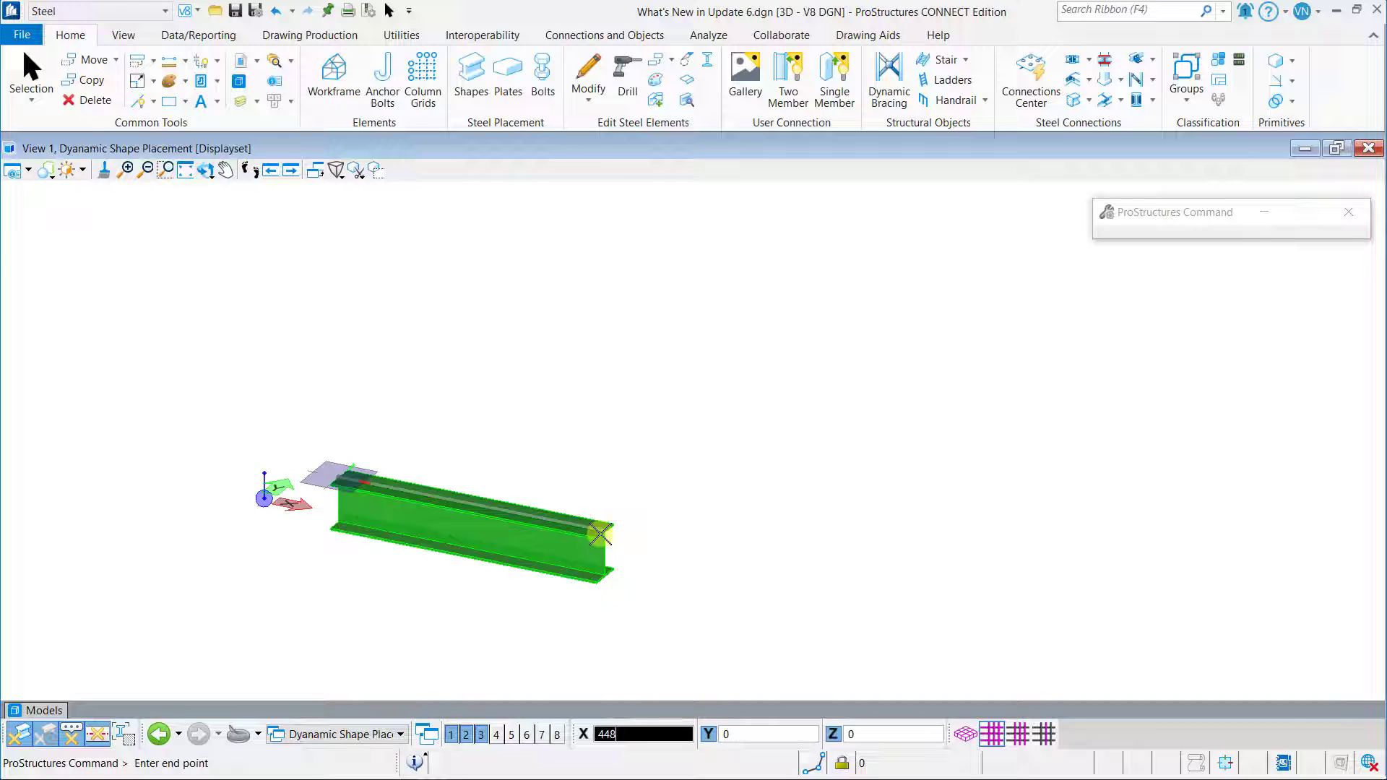
pyautogui.write('1000')
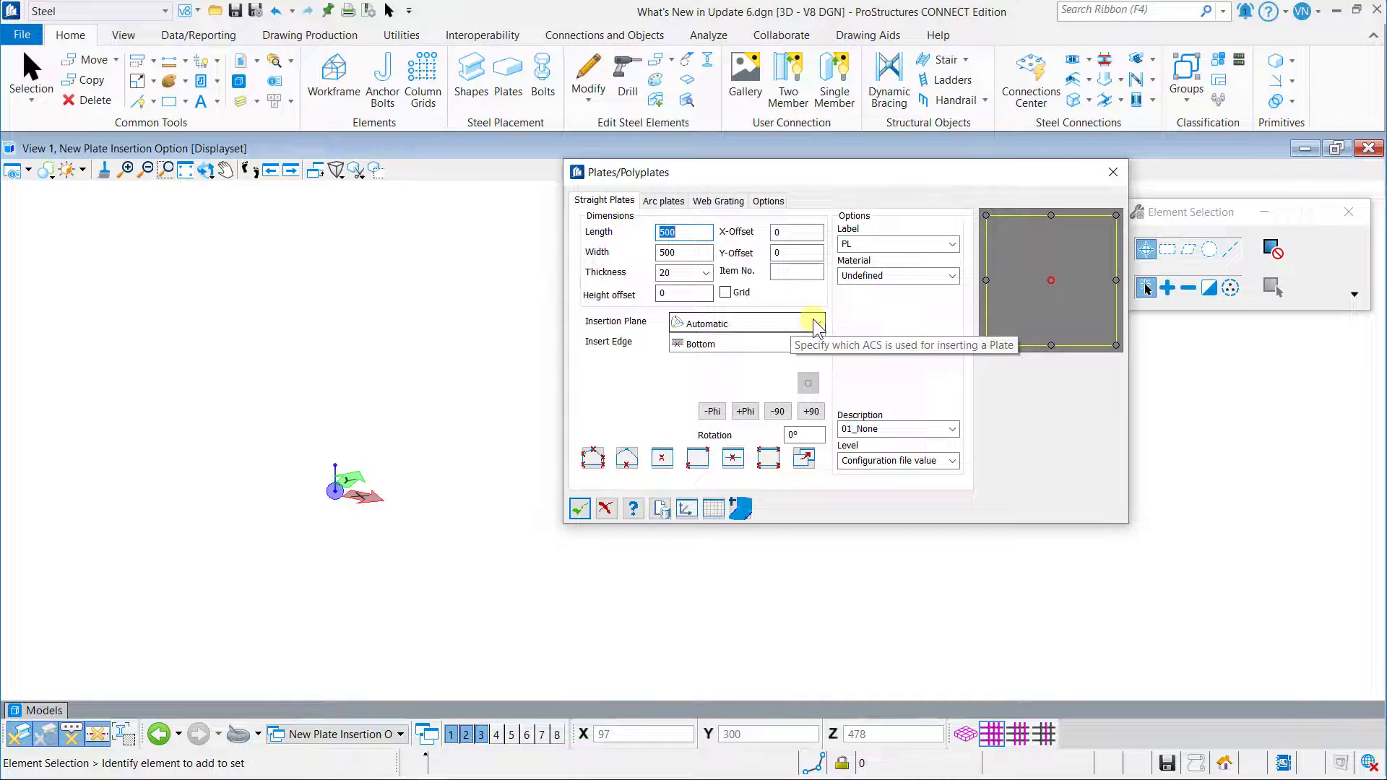
# With Automatic insertion plane, place an upright 500 x 500 plate, 20 thick, at the origin.
pyautogui.click(817, 324)
pyautogui.click(780, 340)
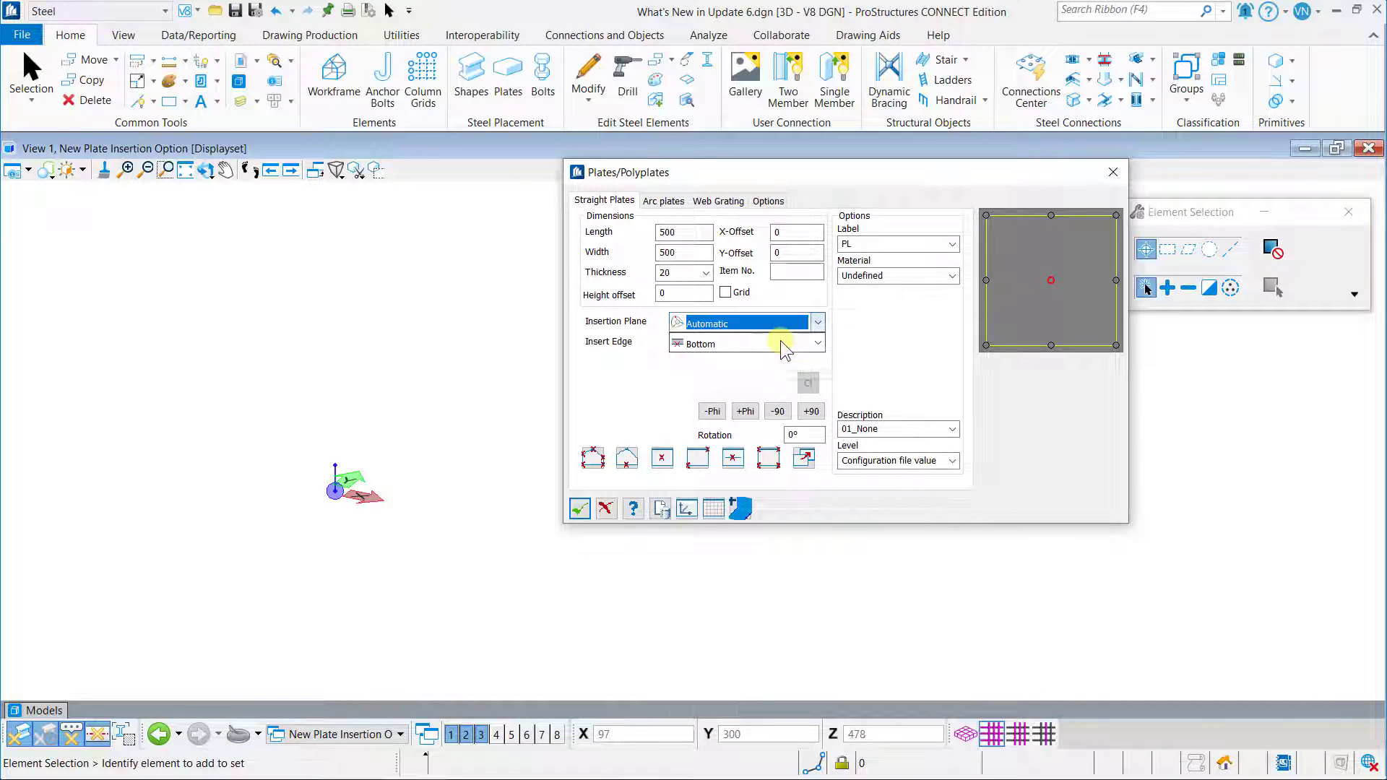
pyautogui.click(592, 457)
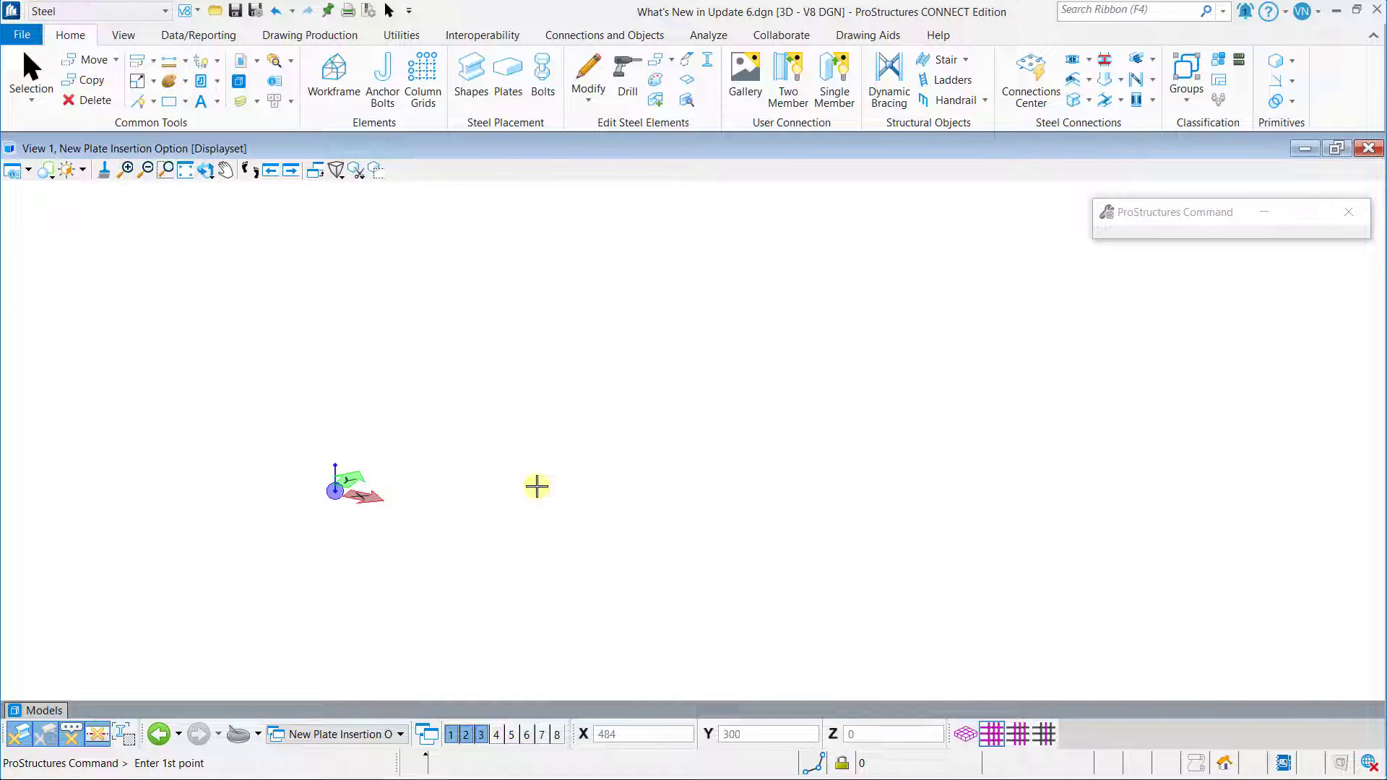
pyautogui.click(412, 477)
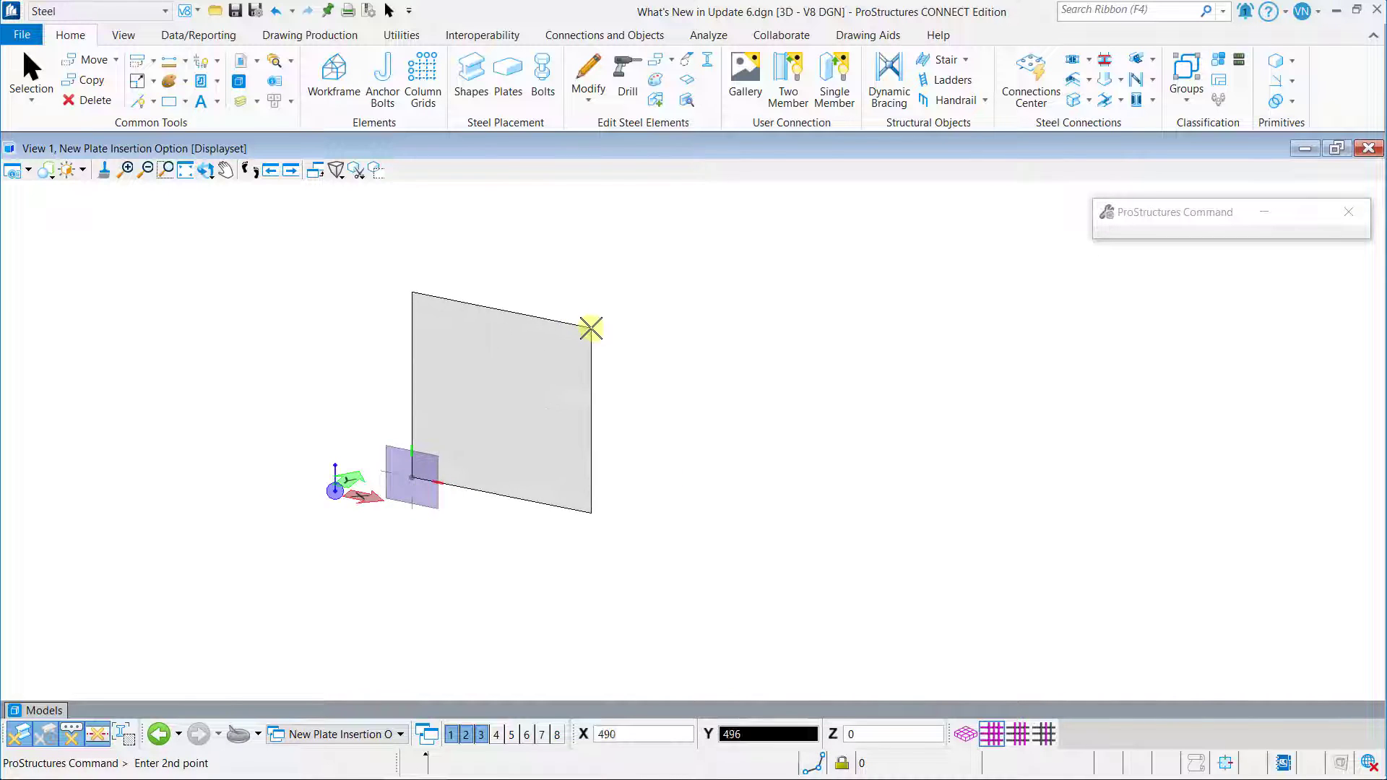
pyautogui.click(591, 328)
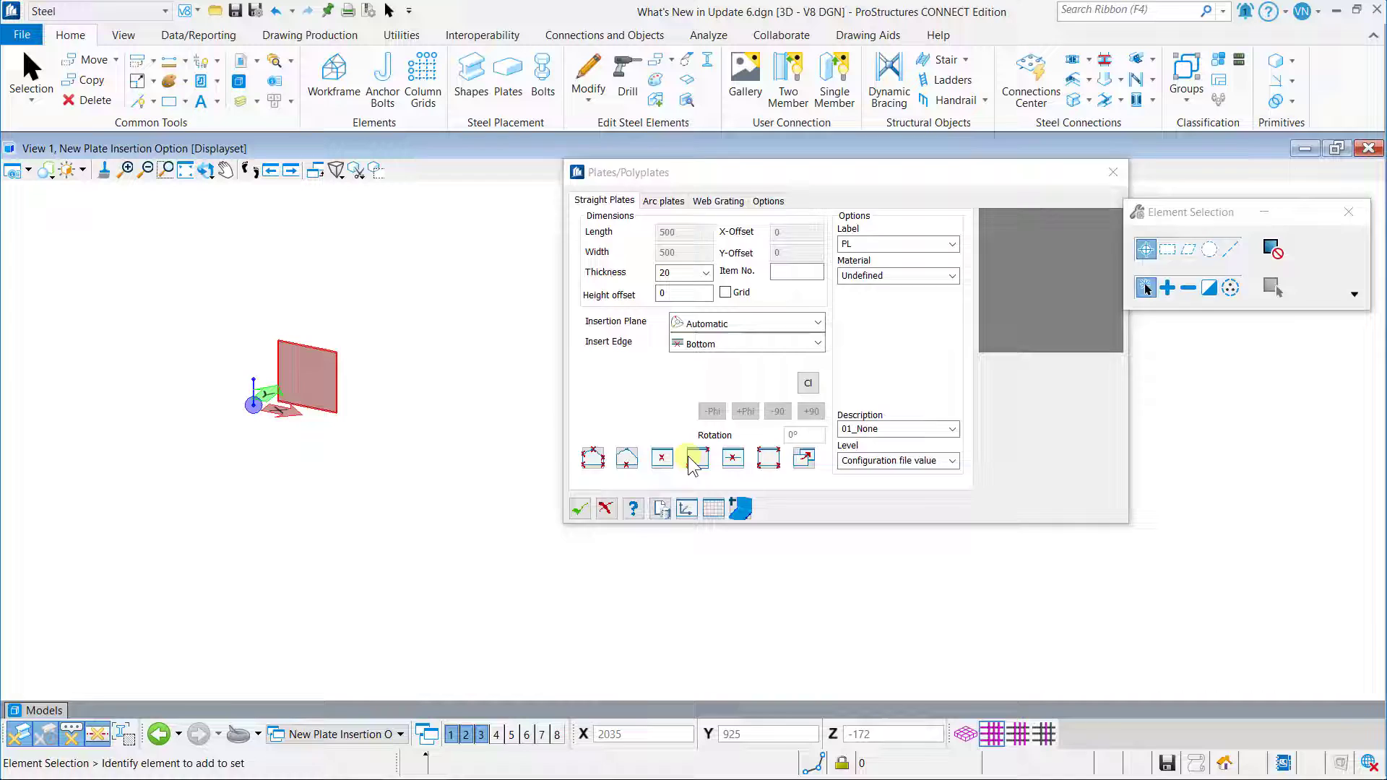
pyautogui.click(690, 458)
pyautogui.click(393, 426)
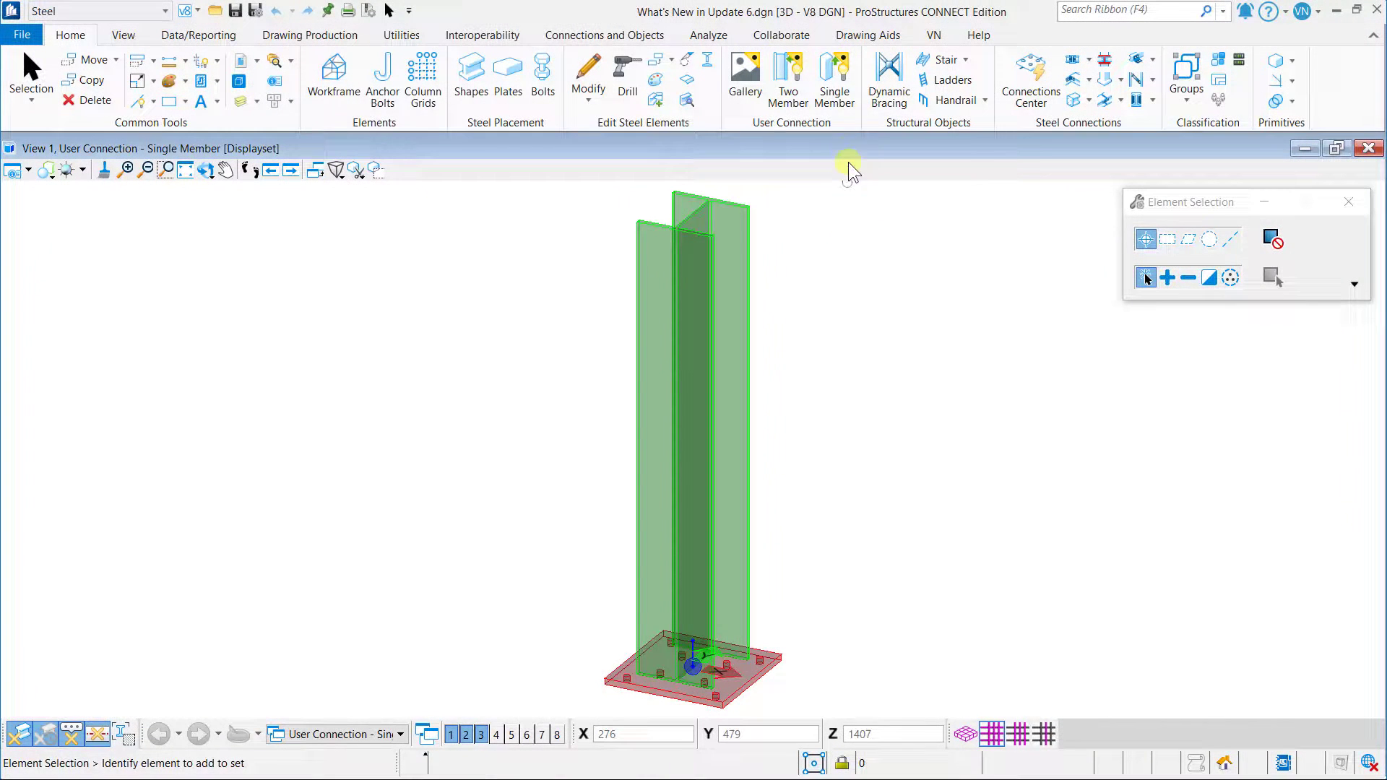
# Define a single-member connection from the column, an origin at its base, and the base plate.
pyautogui.click(845, 98)
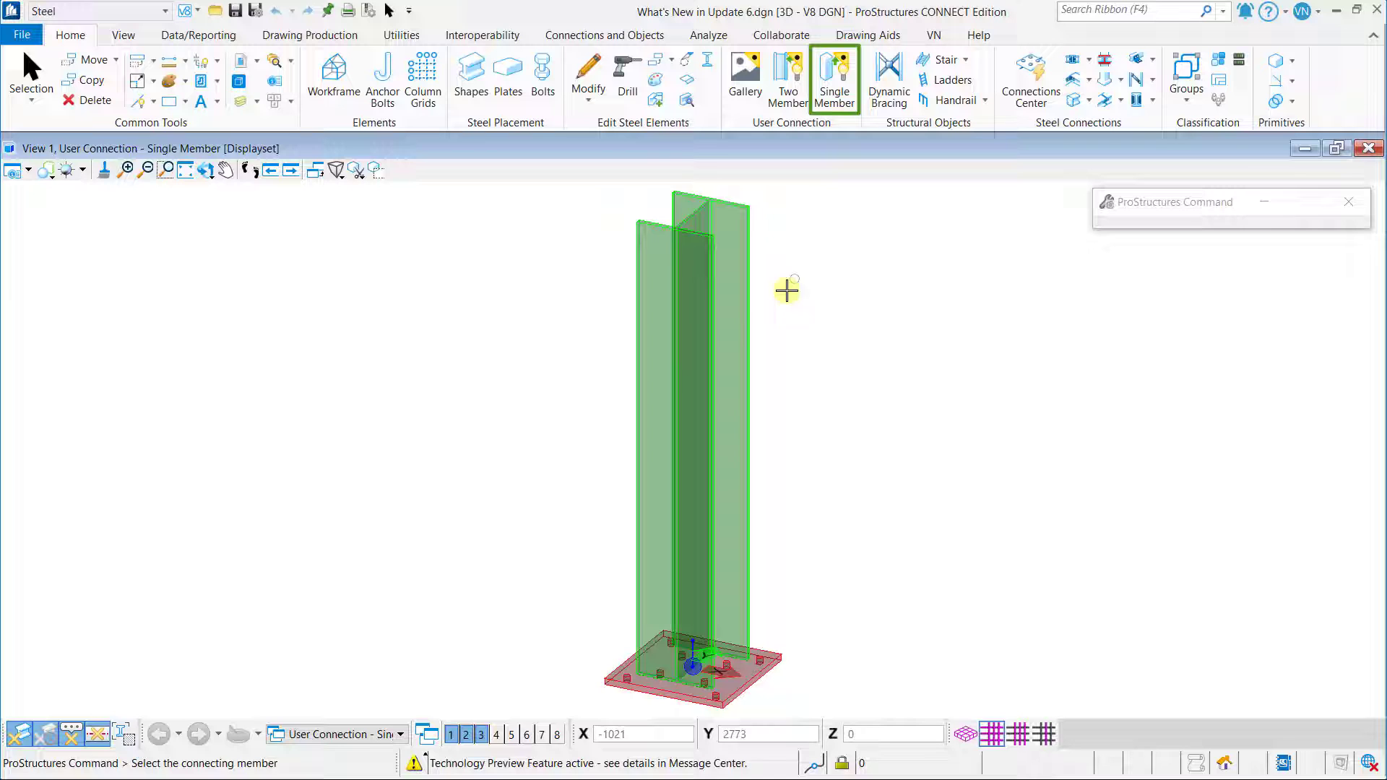
pyautogui.click(722, 371)
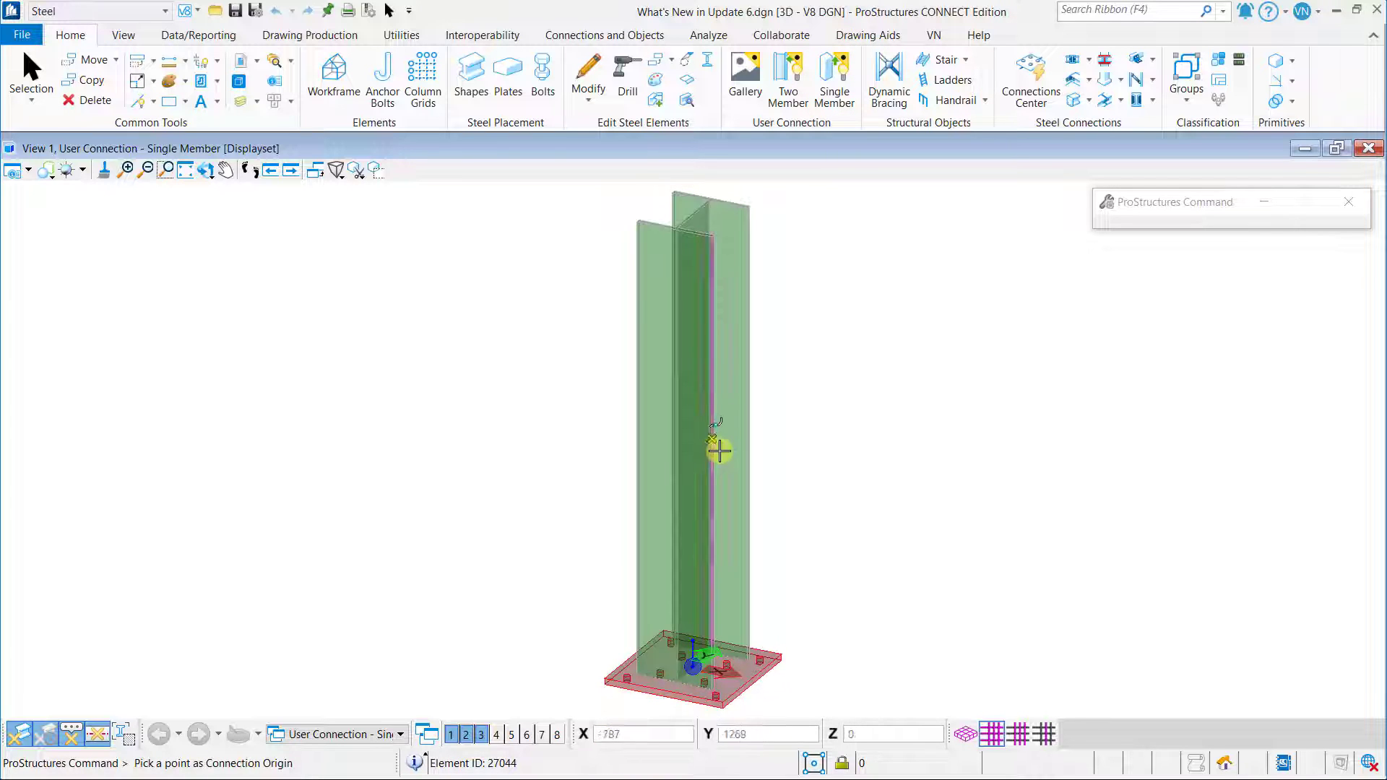
pyautogui.scroll(4, 687, 660)
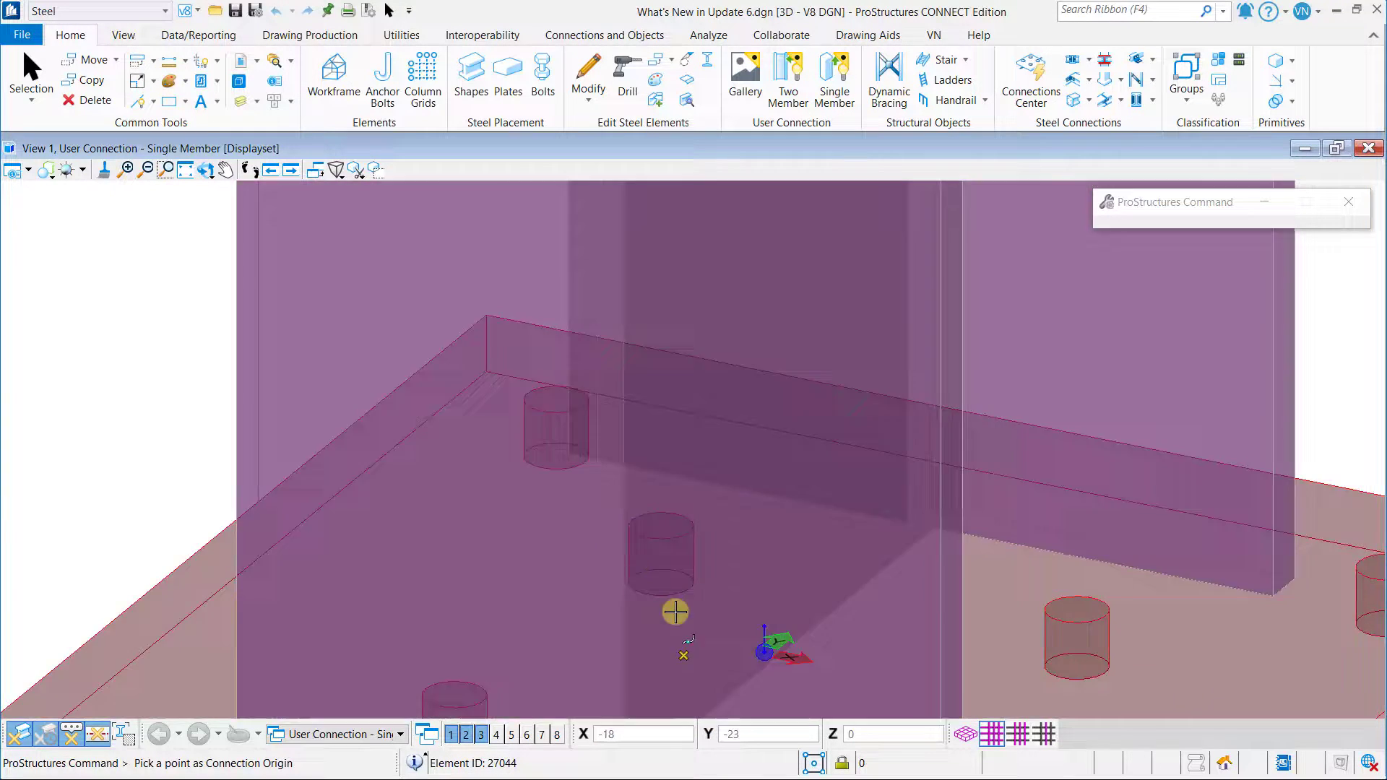
pyautogui.scroll(-2, 669, 604)
pyautogui.click(670, 575)
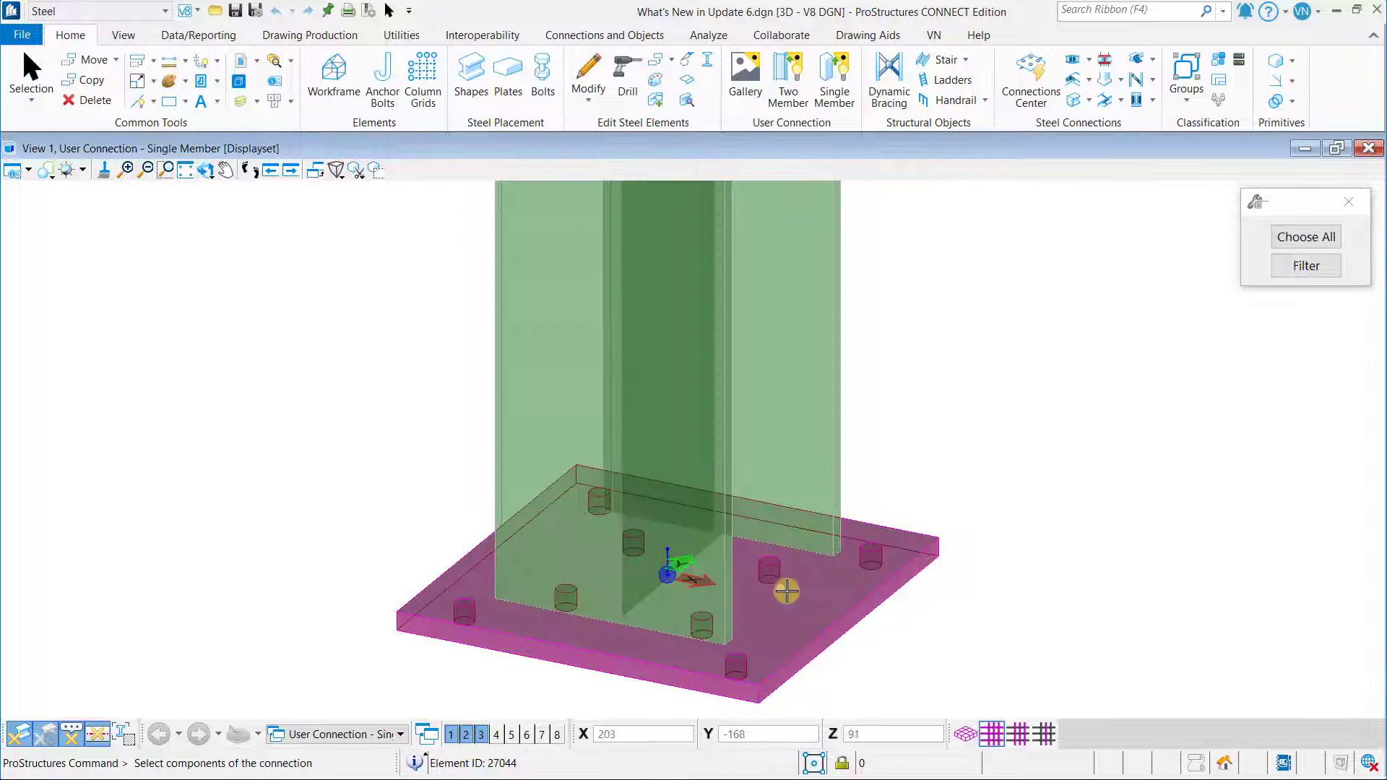
pyautogui.click(818, 596)
pyautogui.rightClick(818, 596)
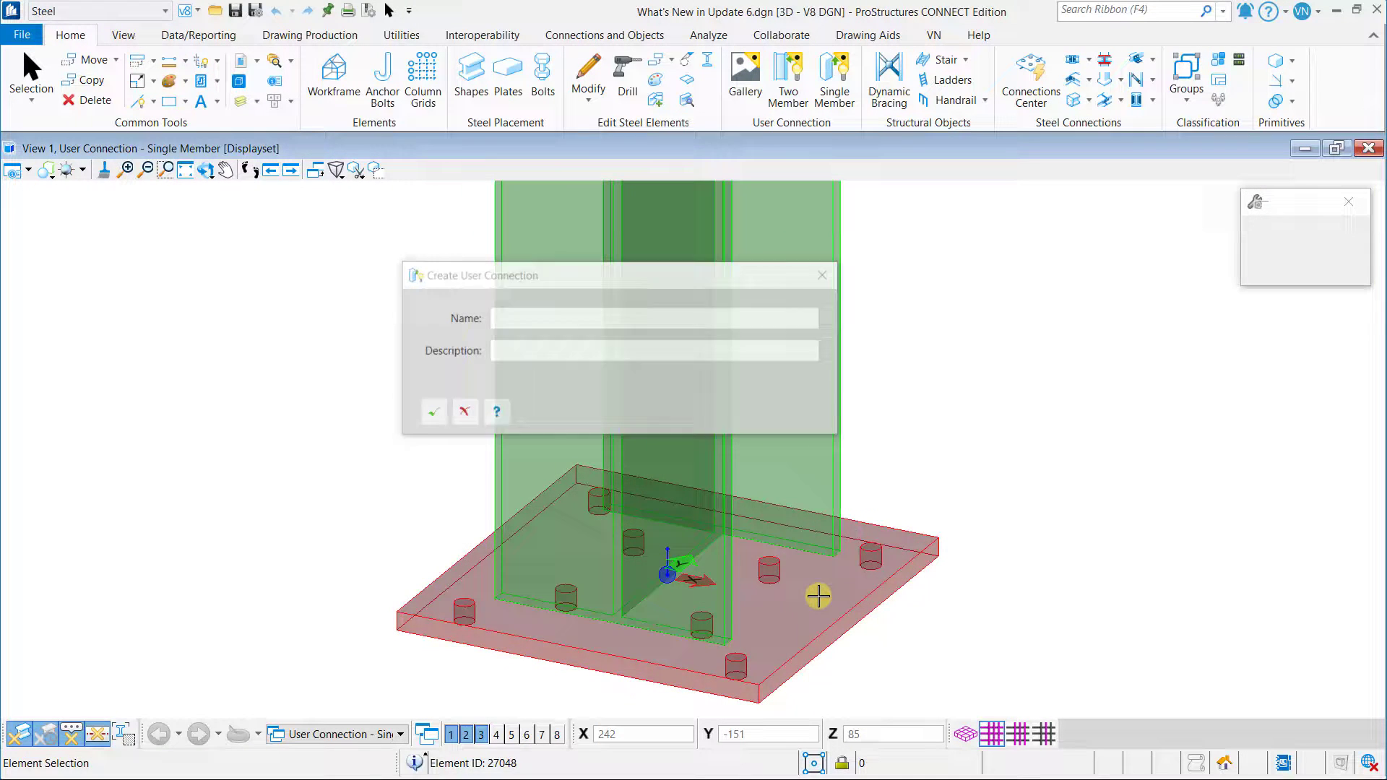
# Name the connection 'Baseplate Connection' with description BP1 and confirm it.
pyautogui.click(640, 317)
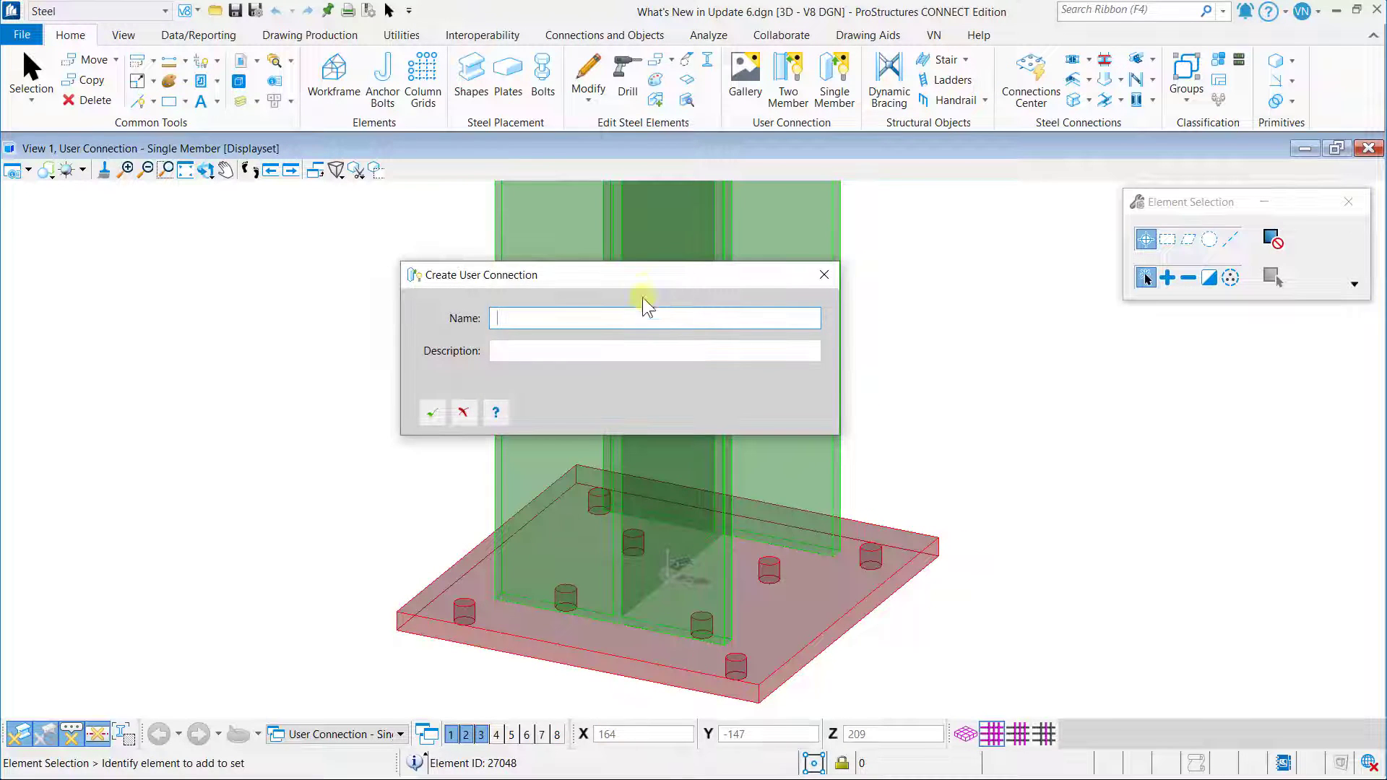
pyautogui.write('Baseplate Connection')
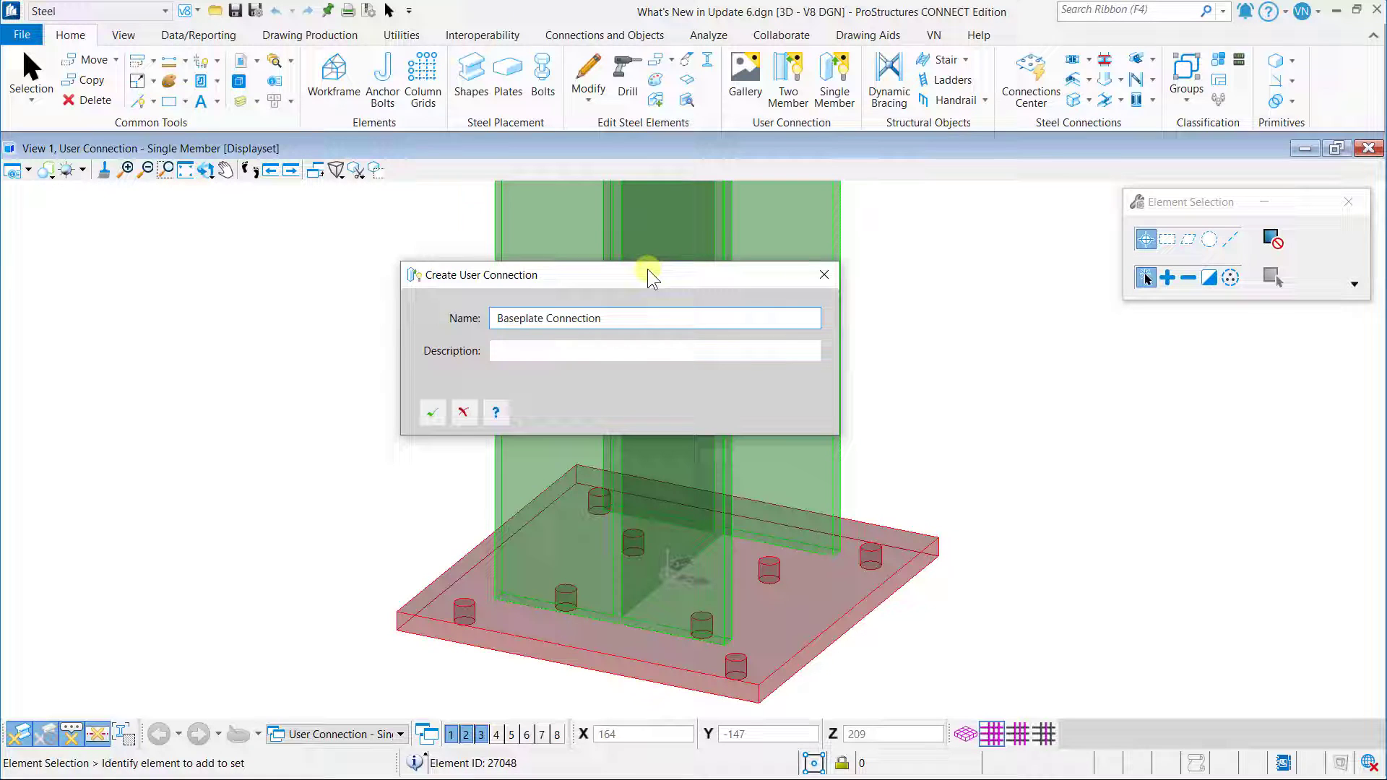
pyautogui.click(641, 351)
pyautogui.write('BP1')
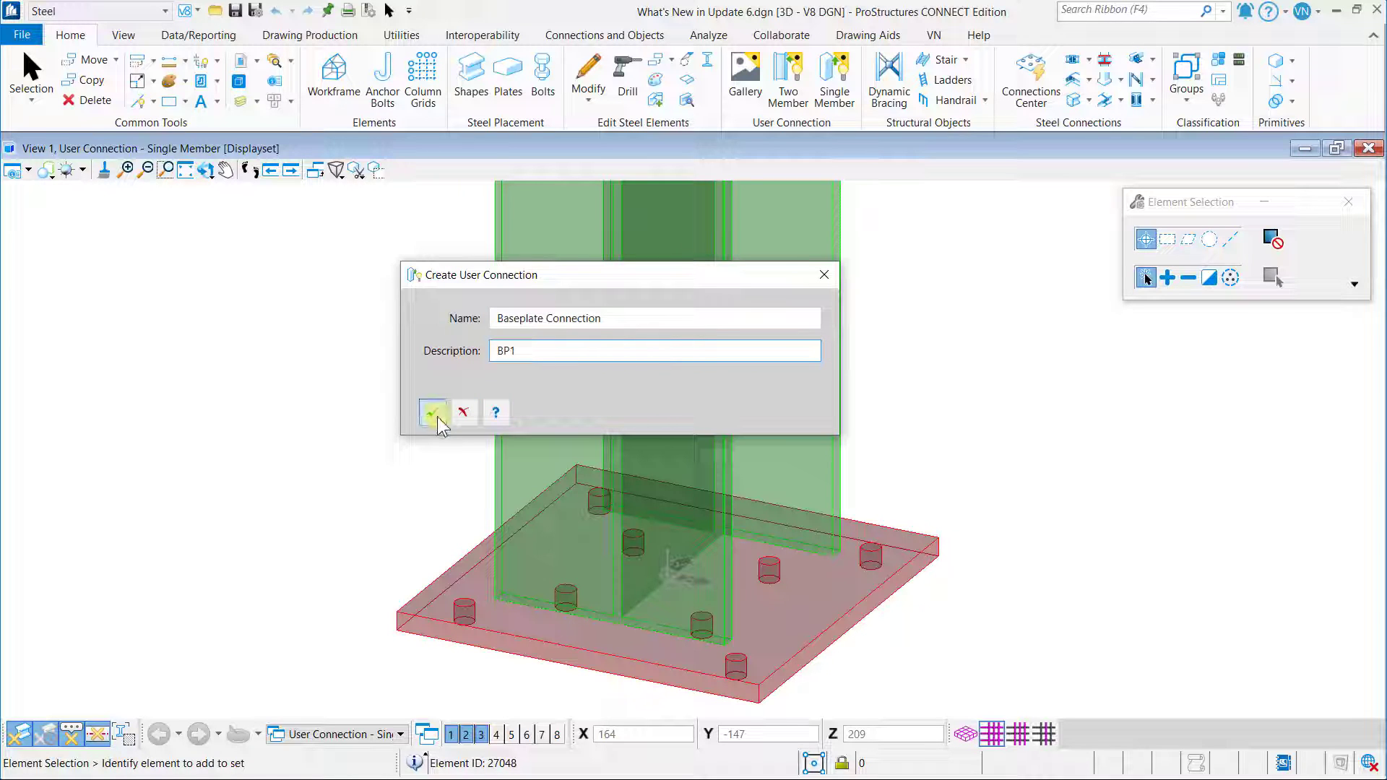
pyautogui.click(436, 416)
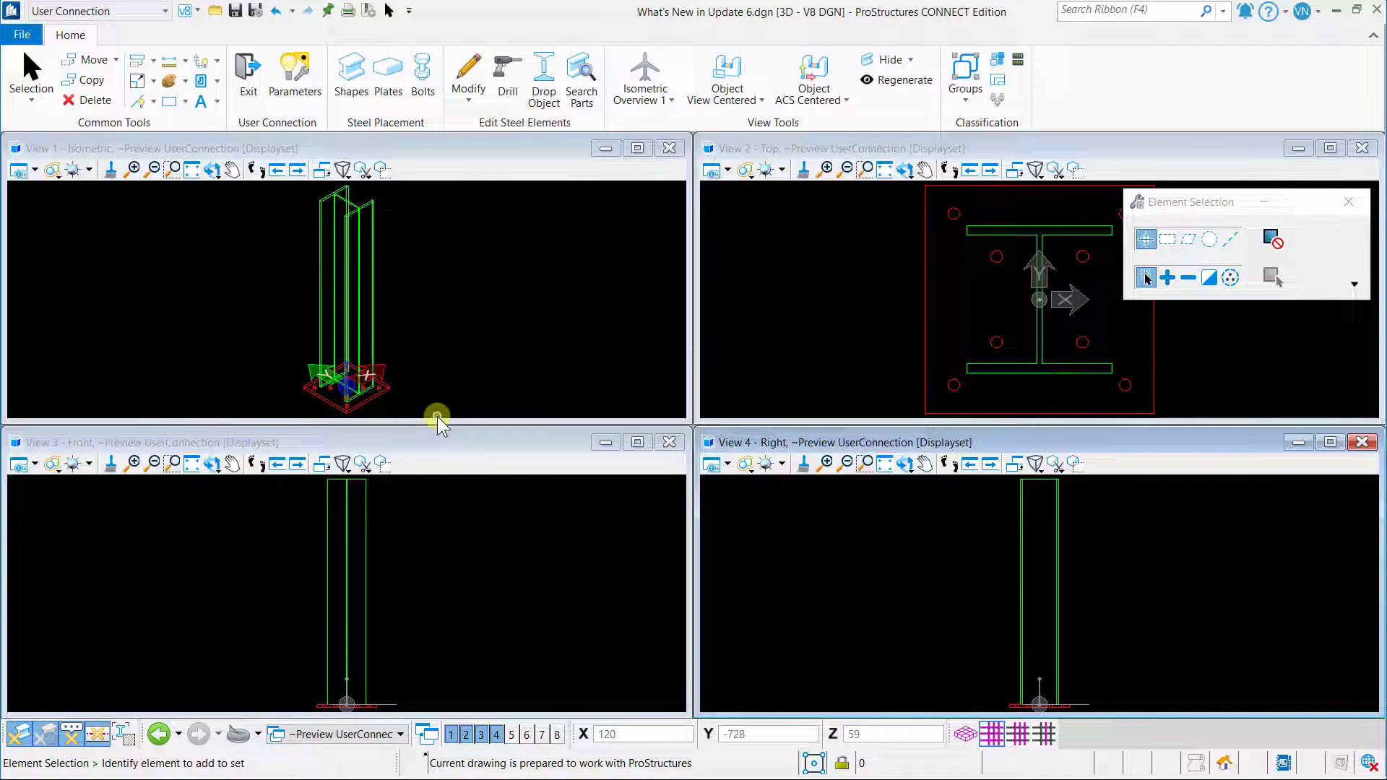
# Review StandardShape12 and Plate13 in the Connection Parameters Manager, then exit the connection preview.
pyautogui.click(295, 78)
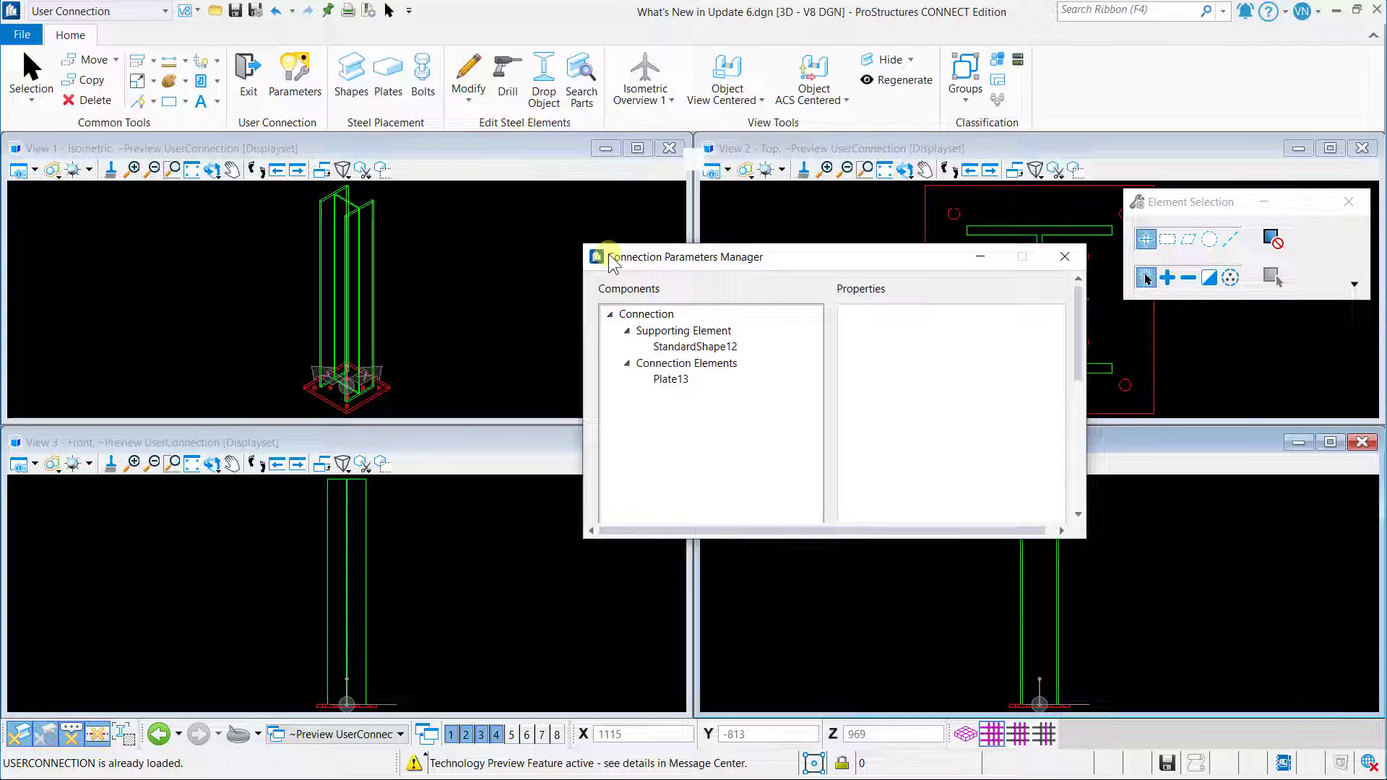
pyautogui.moveTo(608, 255); pyautogui.dragTo(497, 203)
pyautogui.moveTo(963, 488); pyautogui.dragTo(1030, 674)
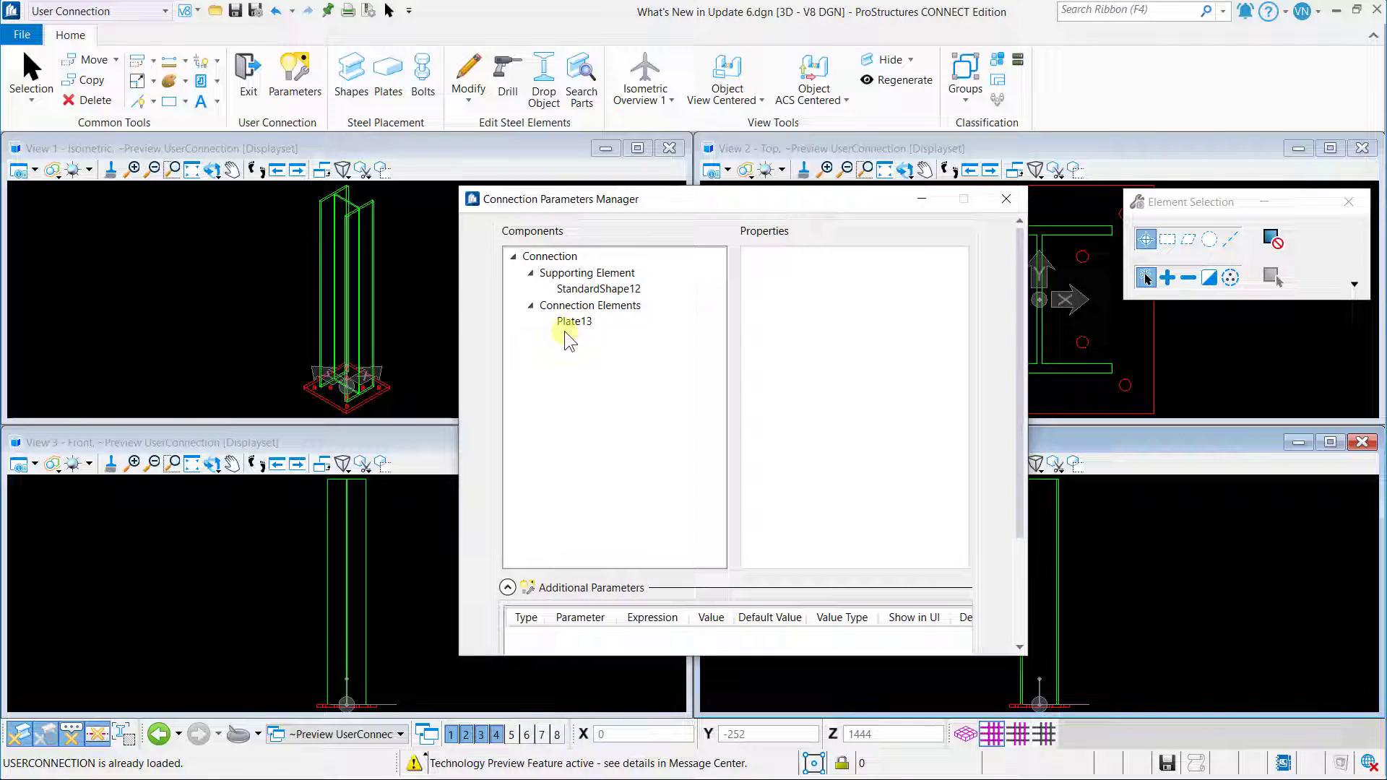
pyautogui.click(599, 289)
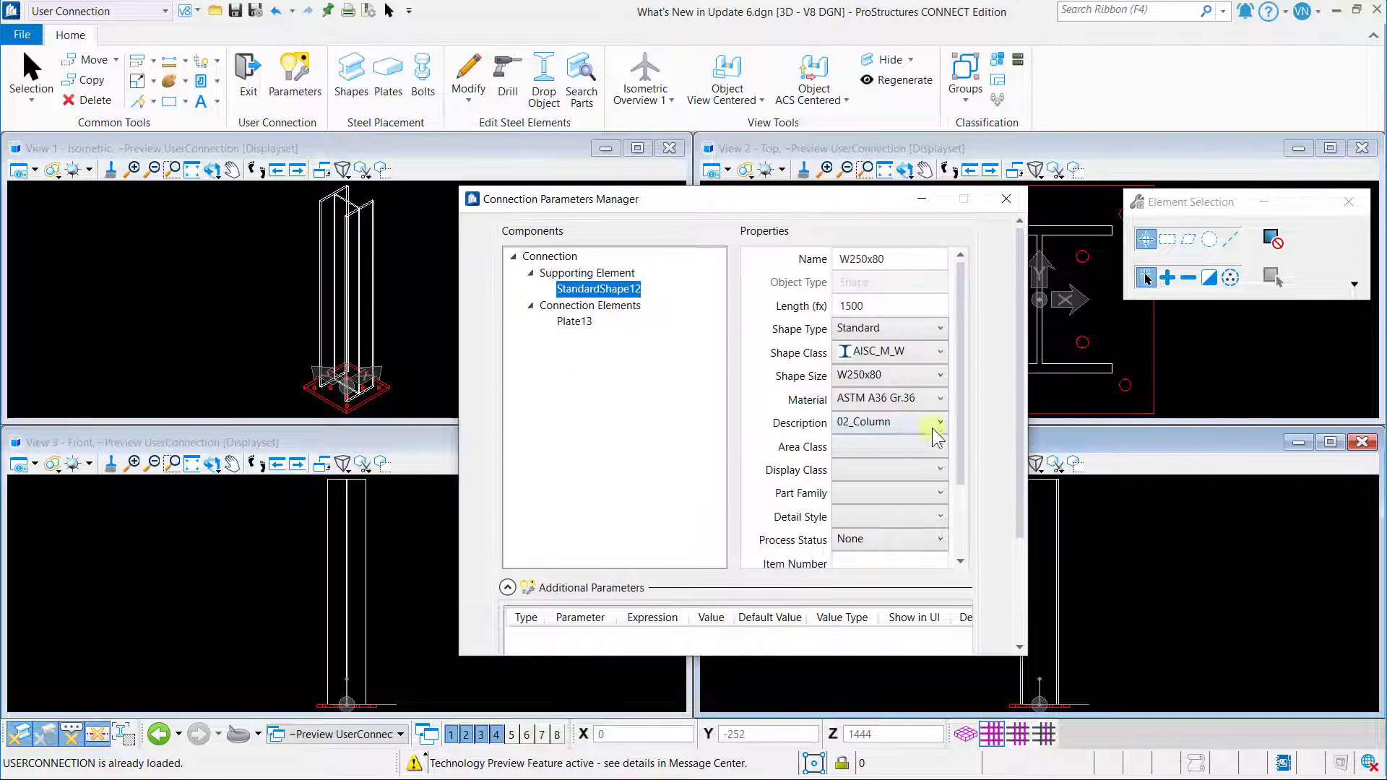
pyautogui.scroll(-3, 934, 448)
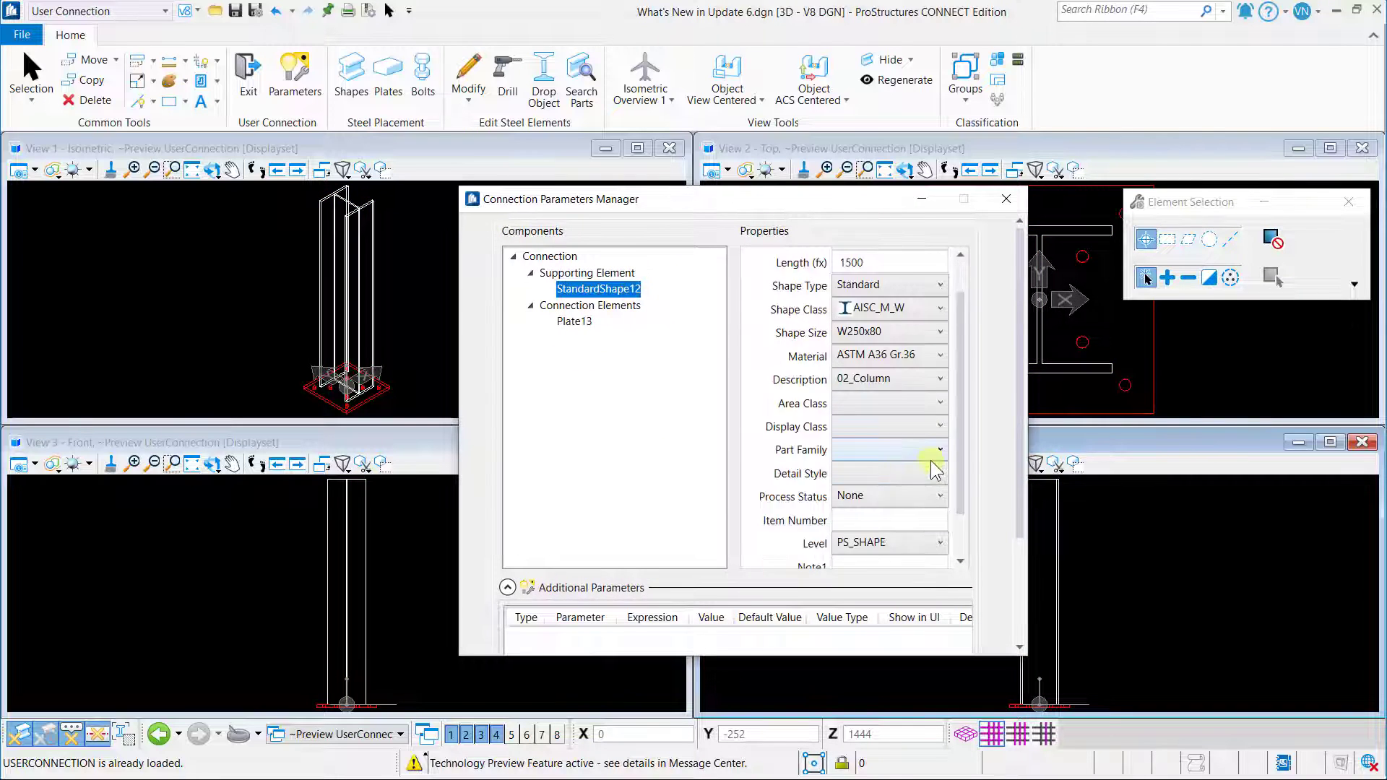
pyautogui.click(579, 322)
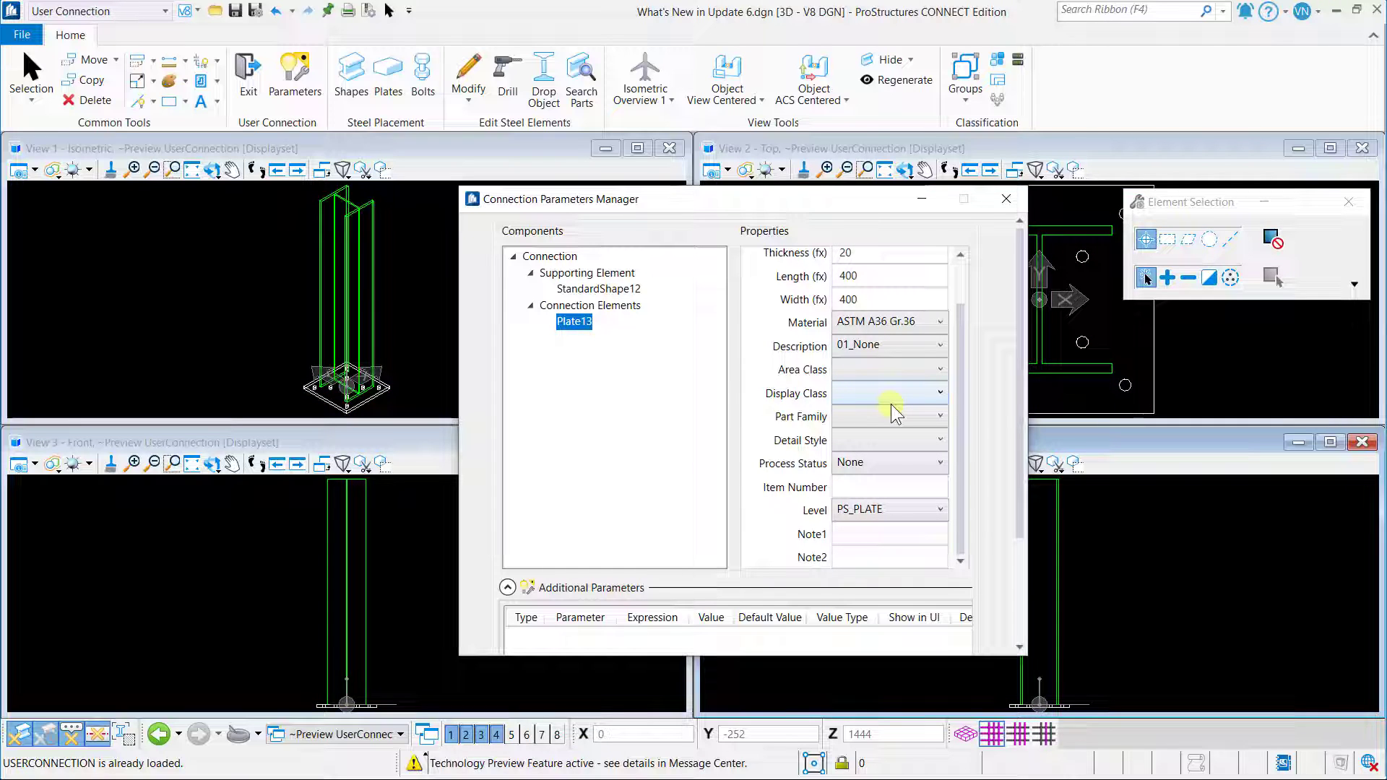
pyautogui.scroll(1, 893, 406)
pyautogui.scroll(-3, 1012, 581)
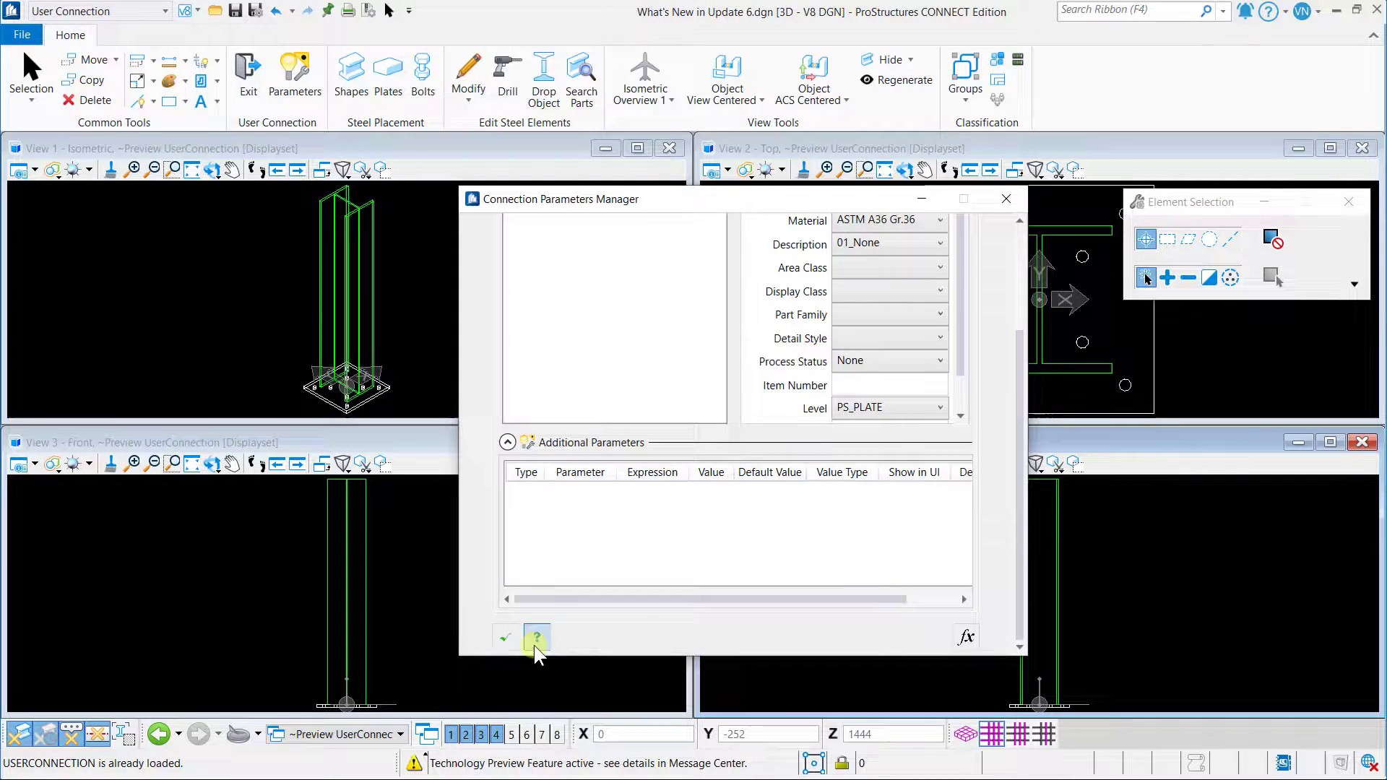
pyautogui.click(505, 638)
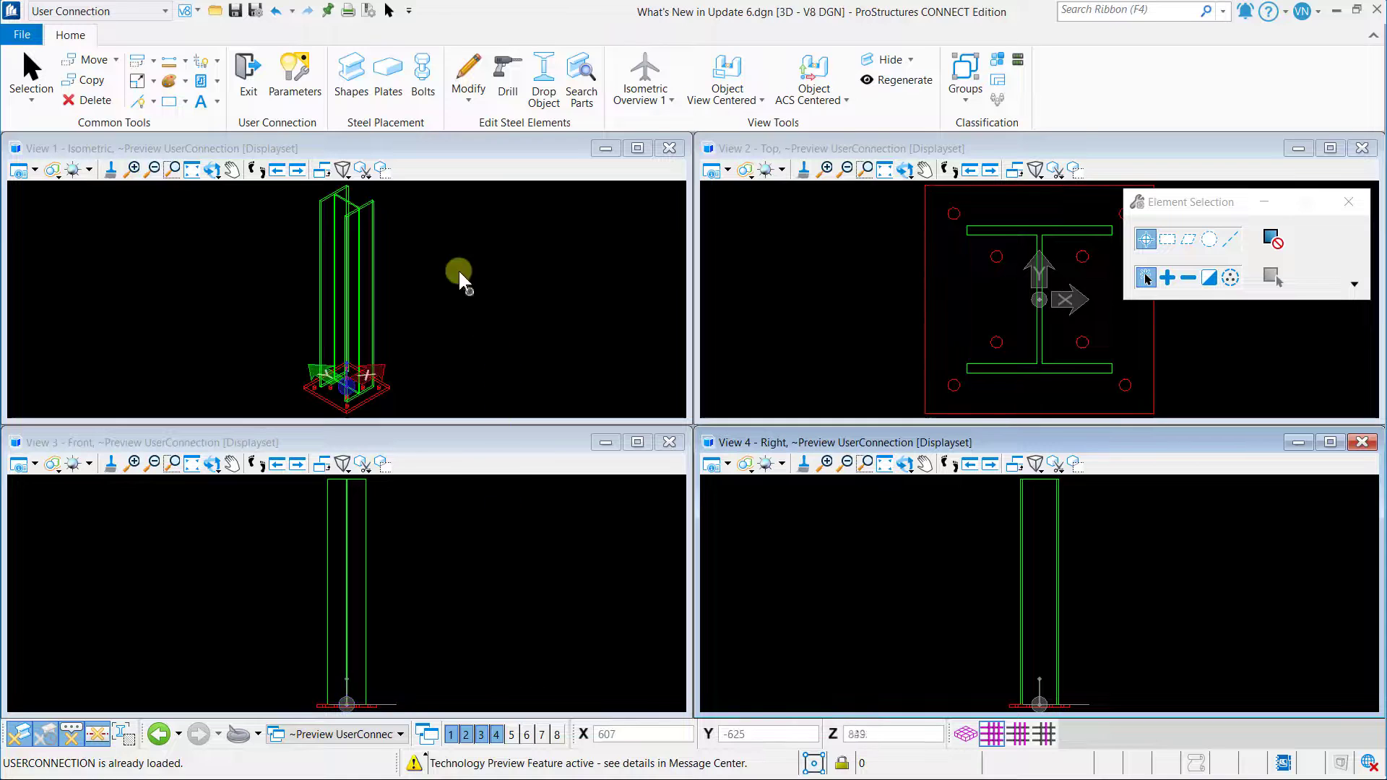
pyautogui.click(248, 75)
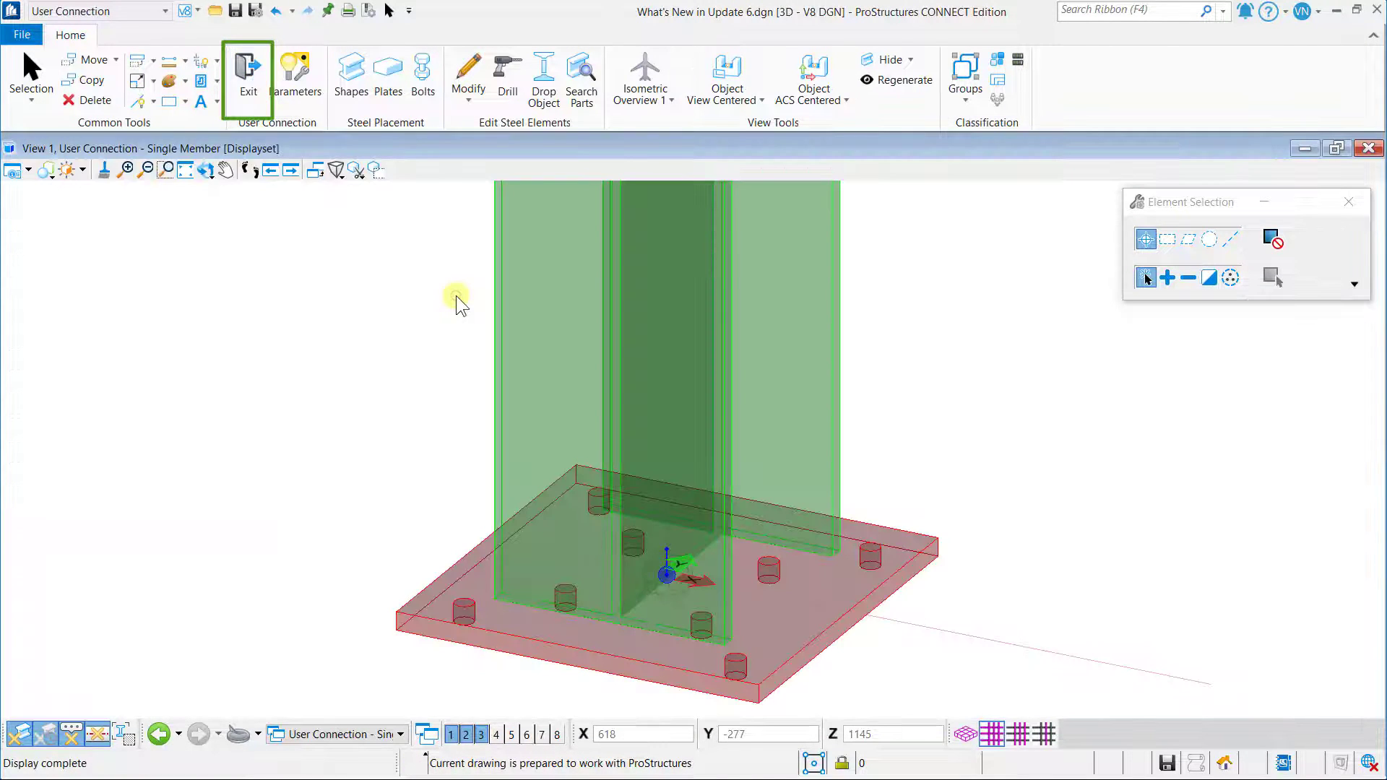
pyautogui.scroll(-5, 411, 382)
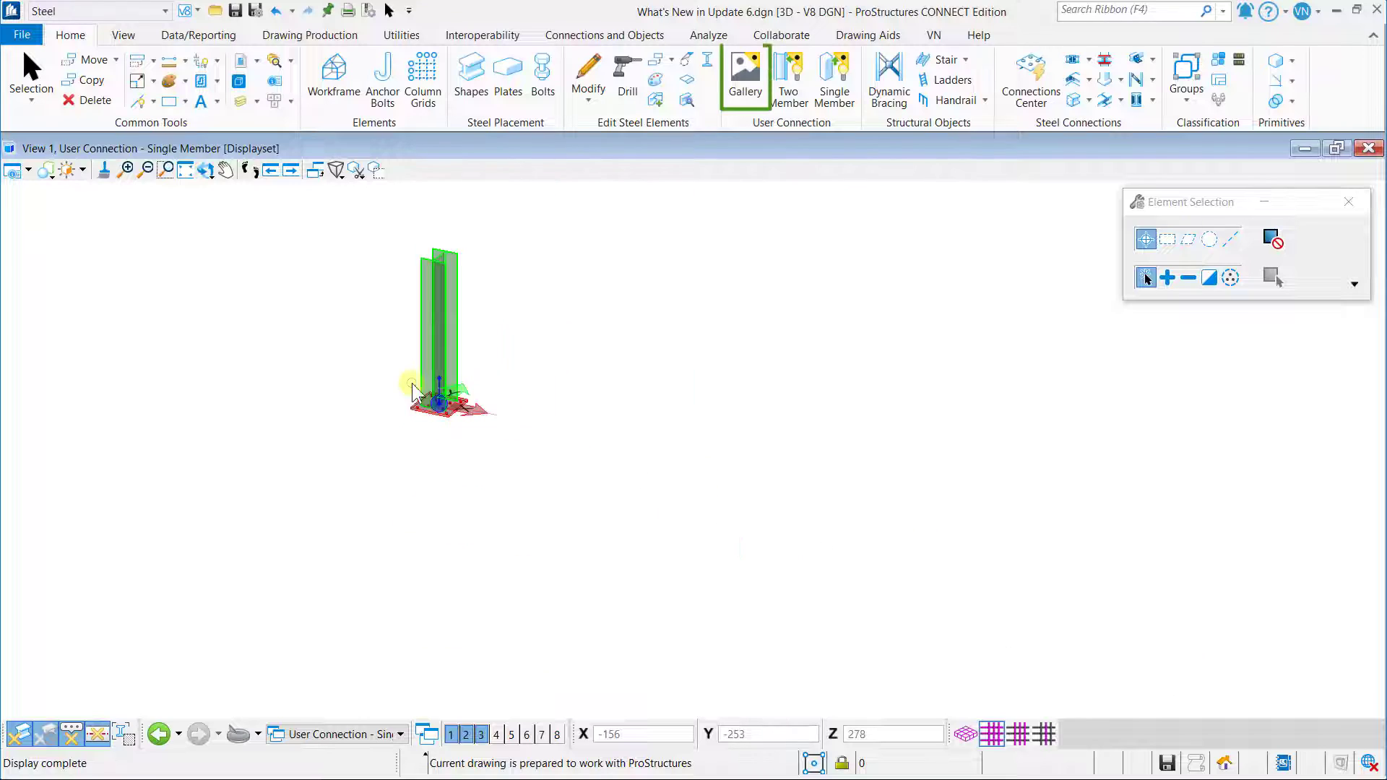
# Apply the Baseplate Connection from the Gallery to the right column, with its origin at the base.
pyautogui.click(744, 92)
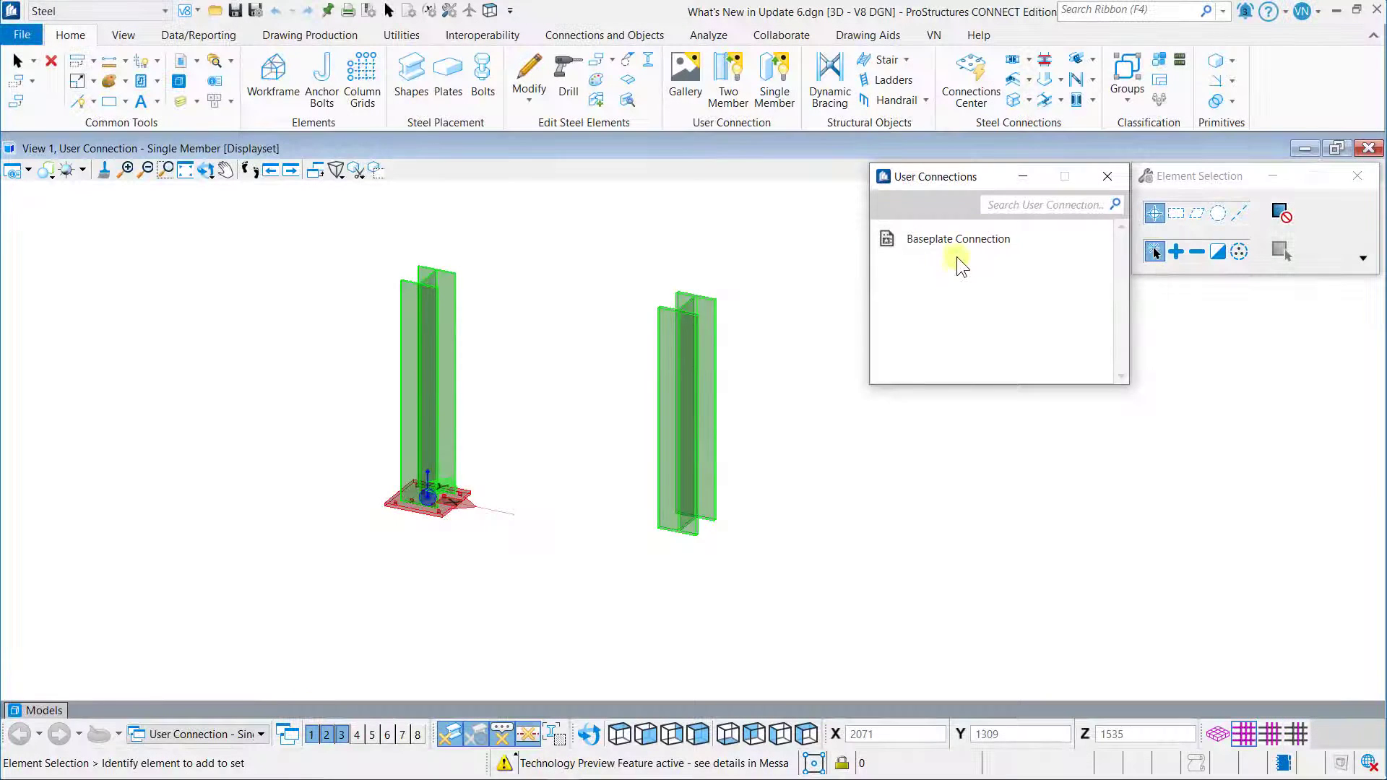
pyautogui.click(956, 250)
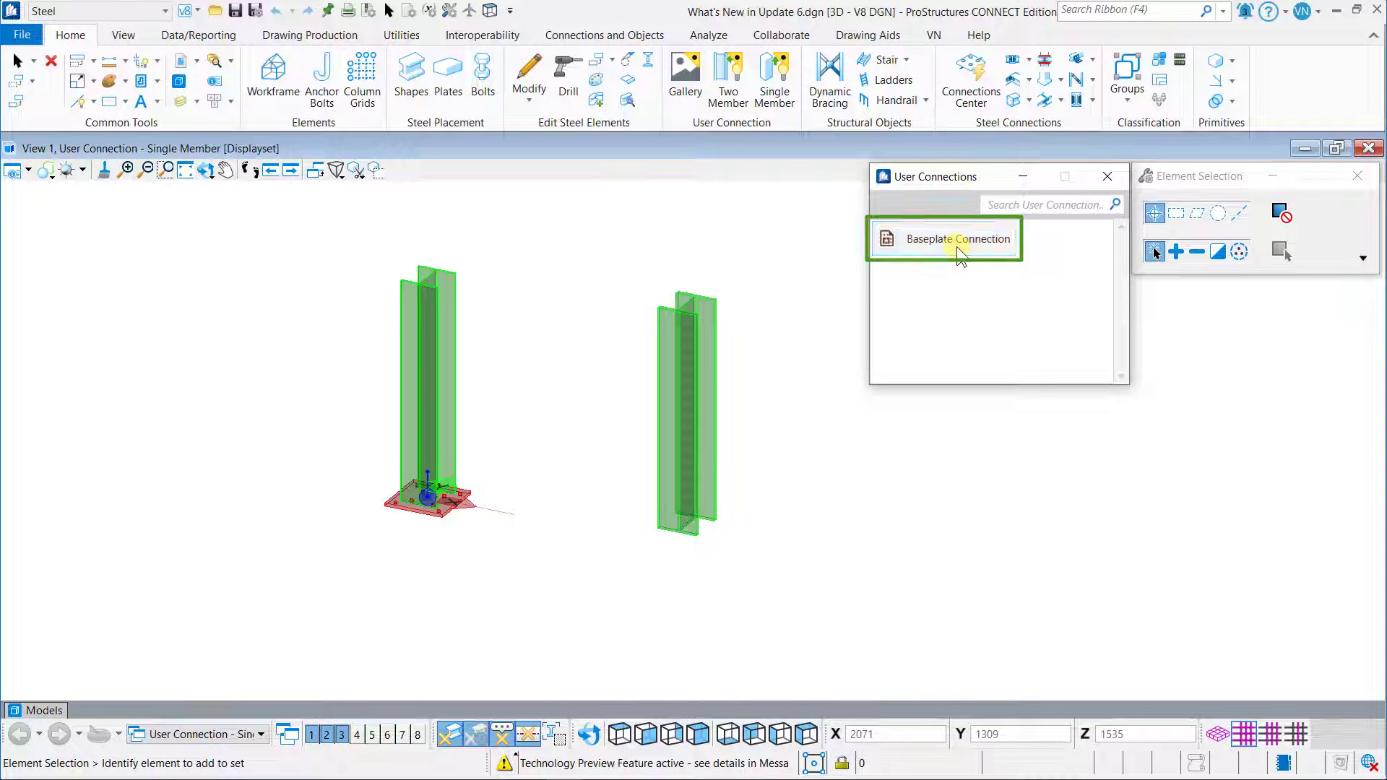
pyautogui.rightClick(957, 246)
pyautogui.click(1024, 259)
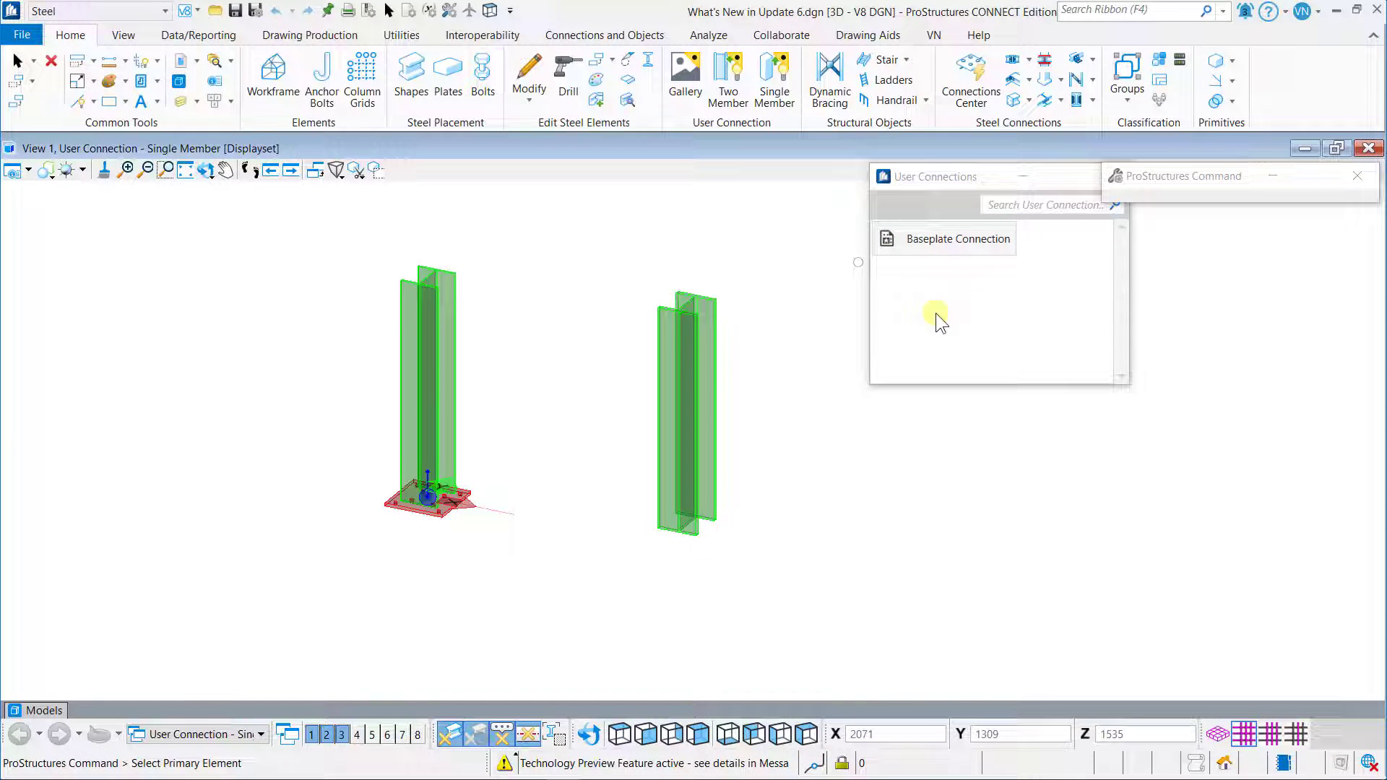
pyautogui.click(688, 386)
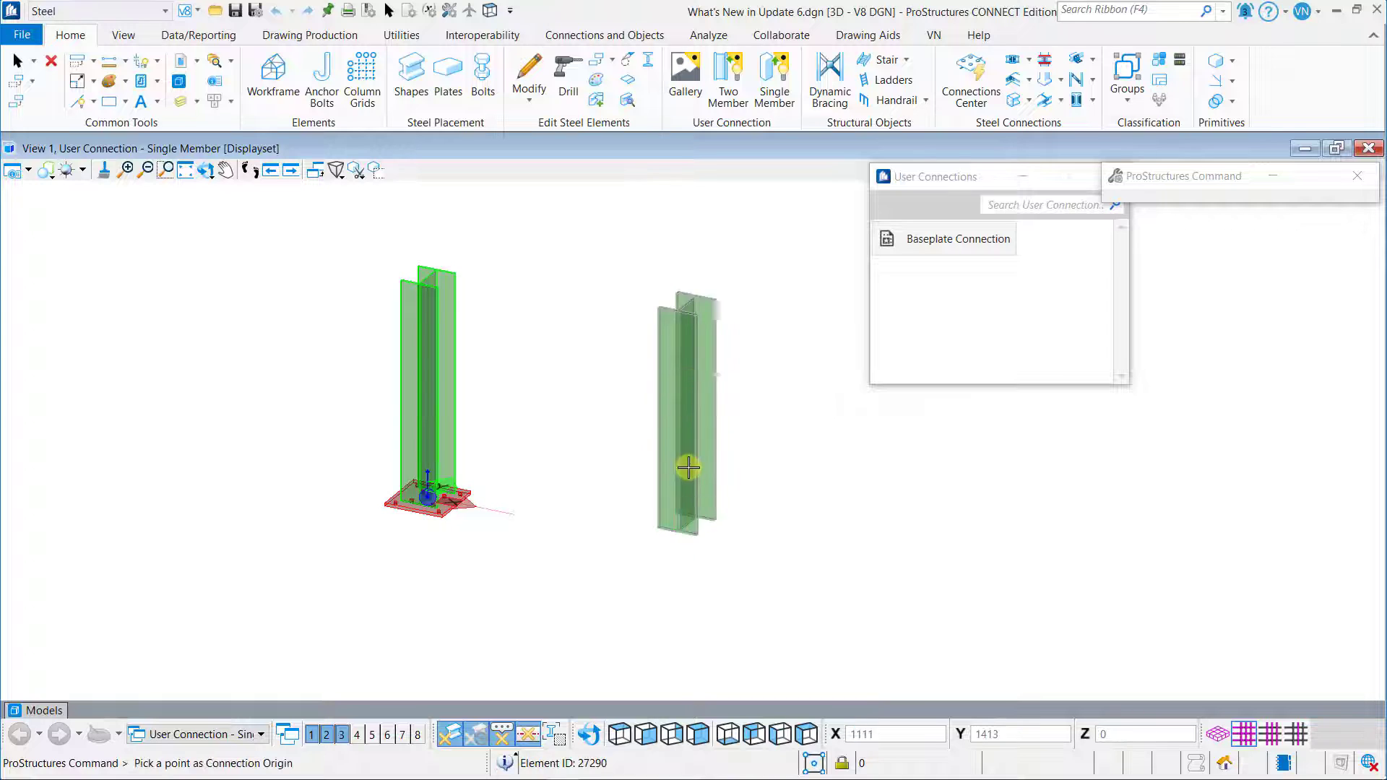
pyautogui.click(684, 525)
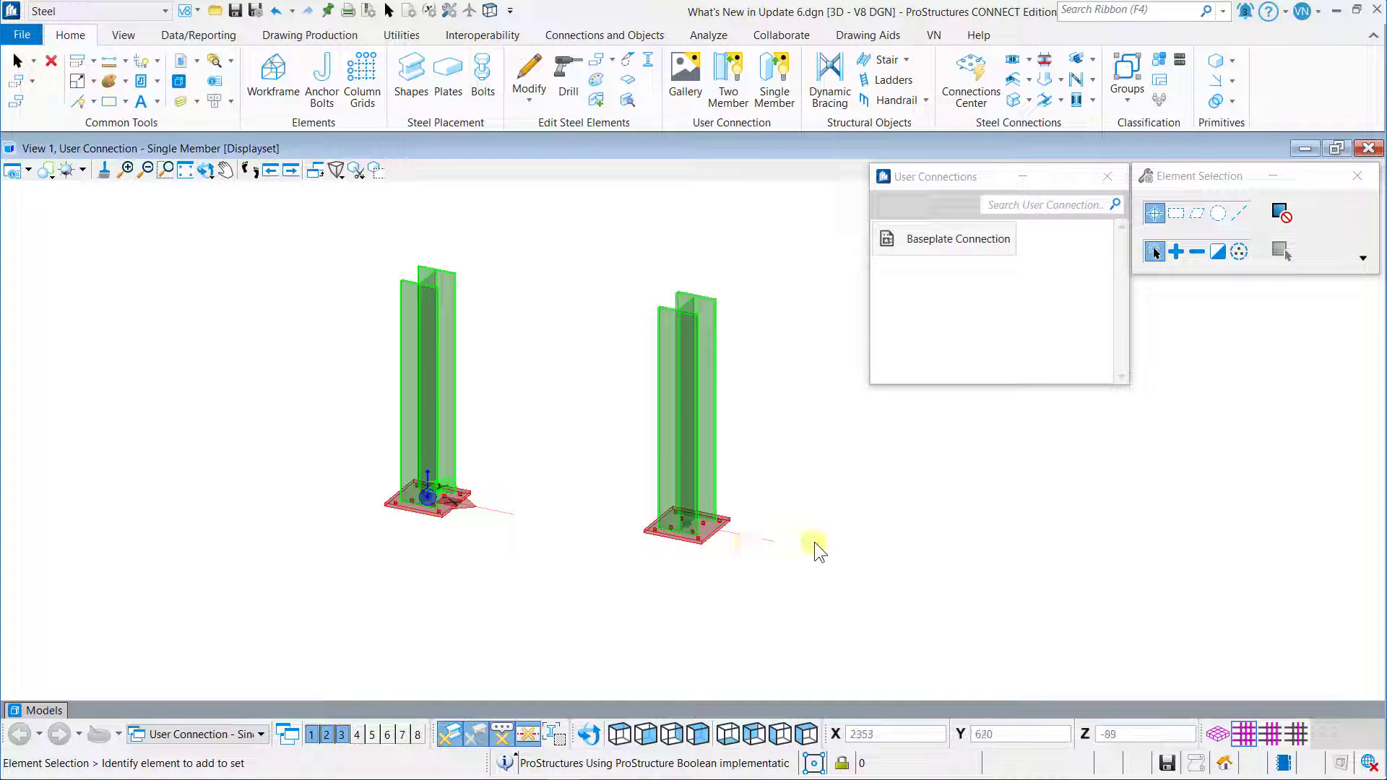
pyautogui.scroll(5, 696, 552)
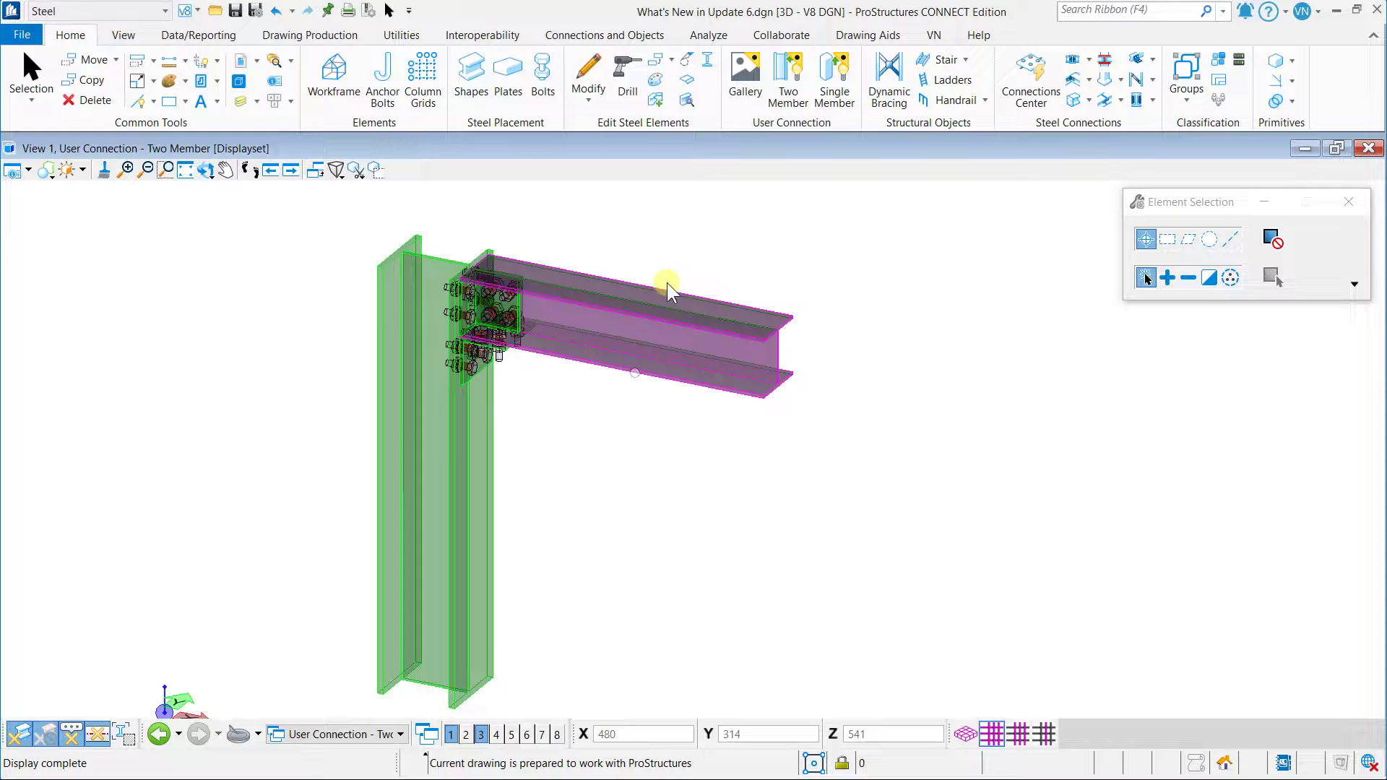
# Pick the column, the beam, and the joint's bolts and plates for a two-member connection.
pyautogui.click(786, 103)
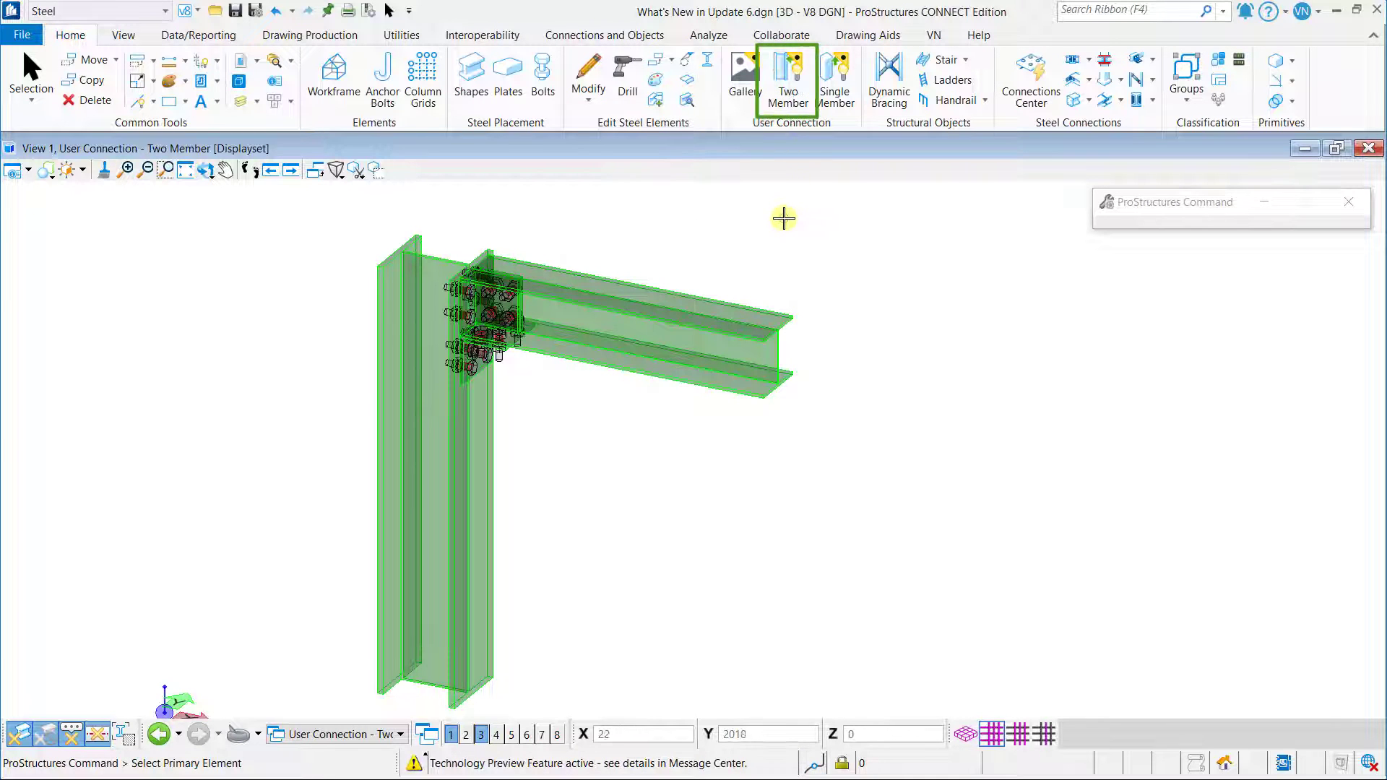
pyautogui.click(455, 435)
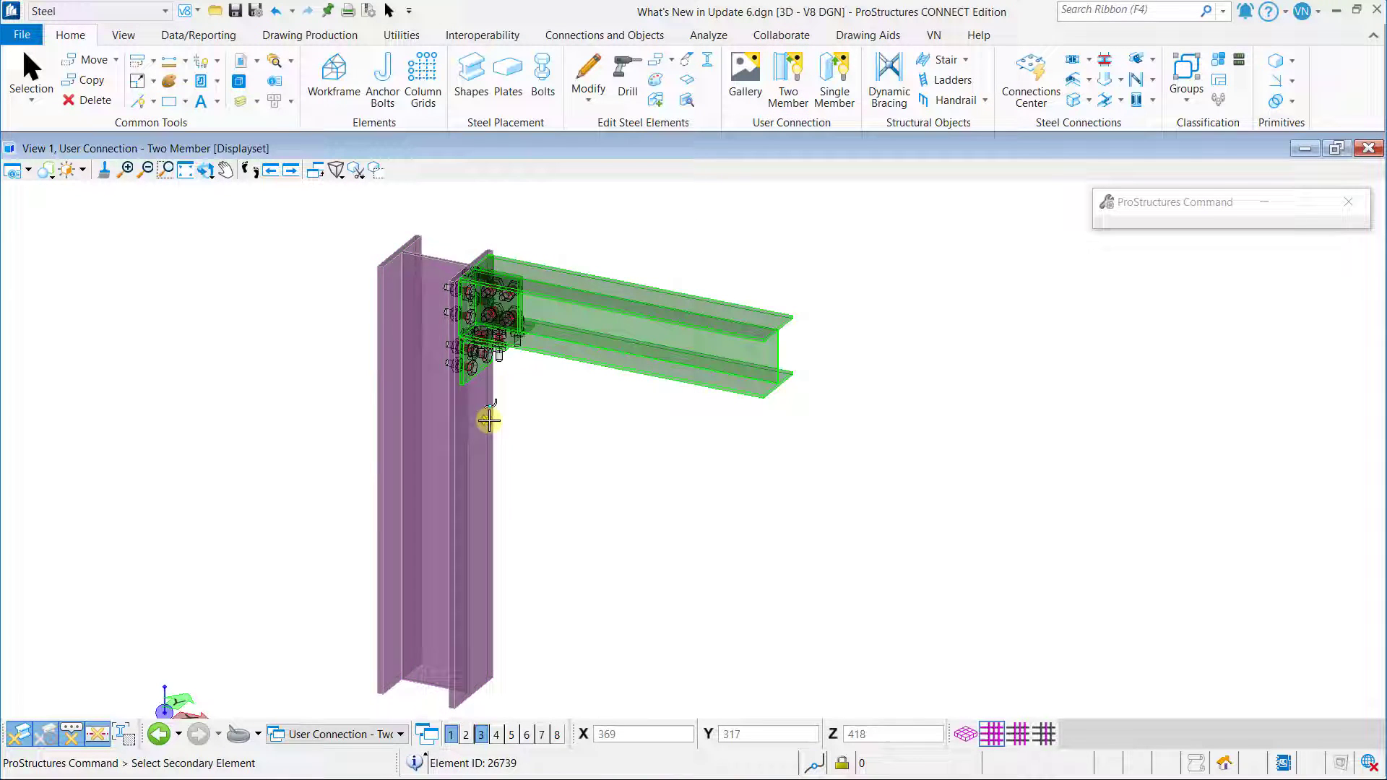
pyautogui.click(567, 353)
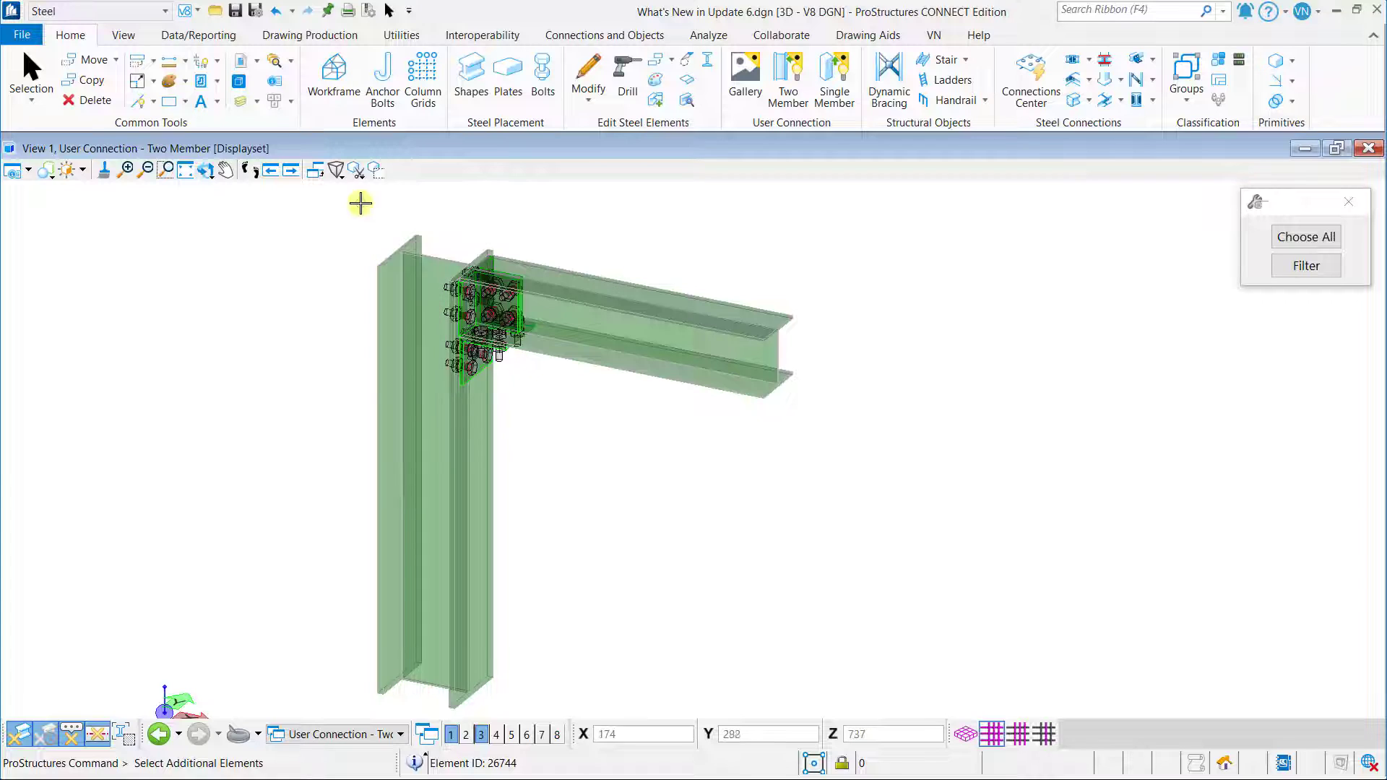
pyautogui.moveTo(361, 201); pyautogui.dragTo(567, 417)
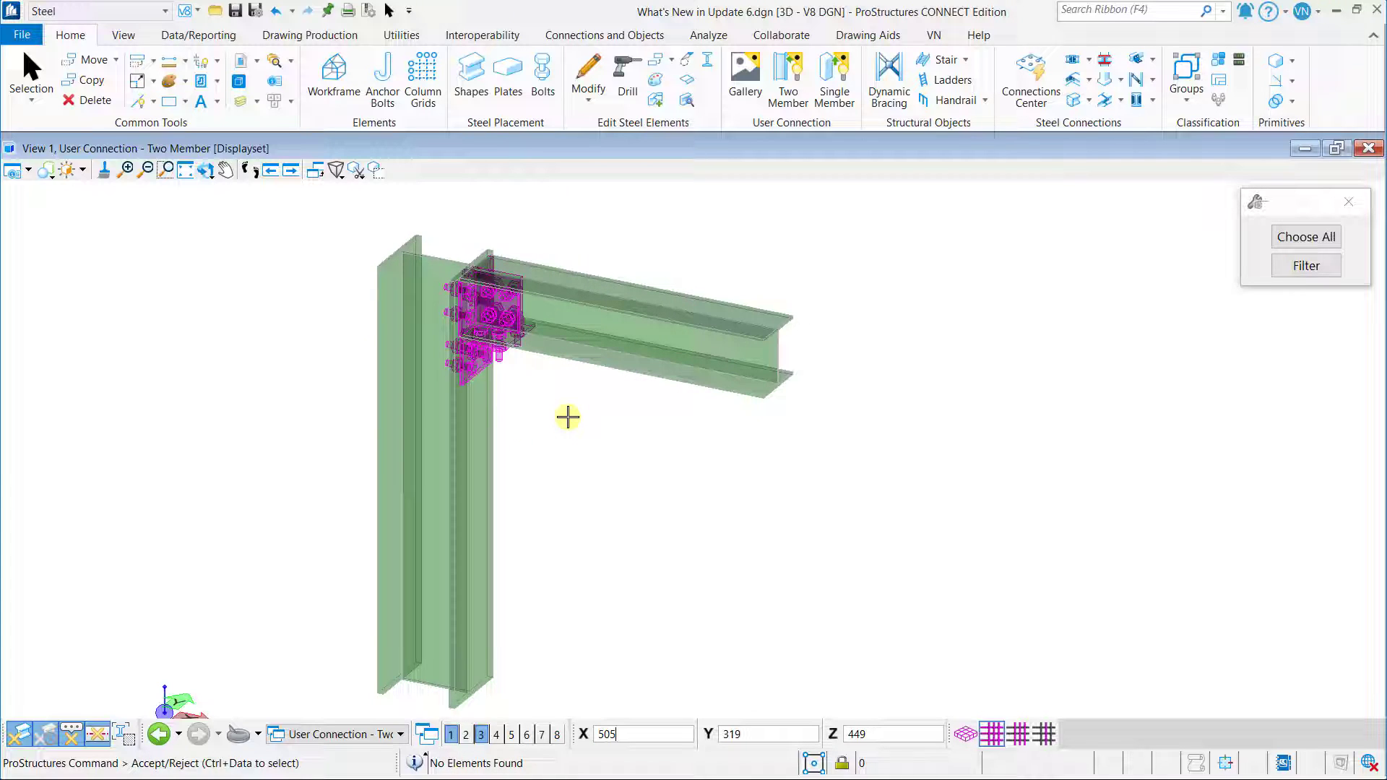
pyautogui.click(568, 416)
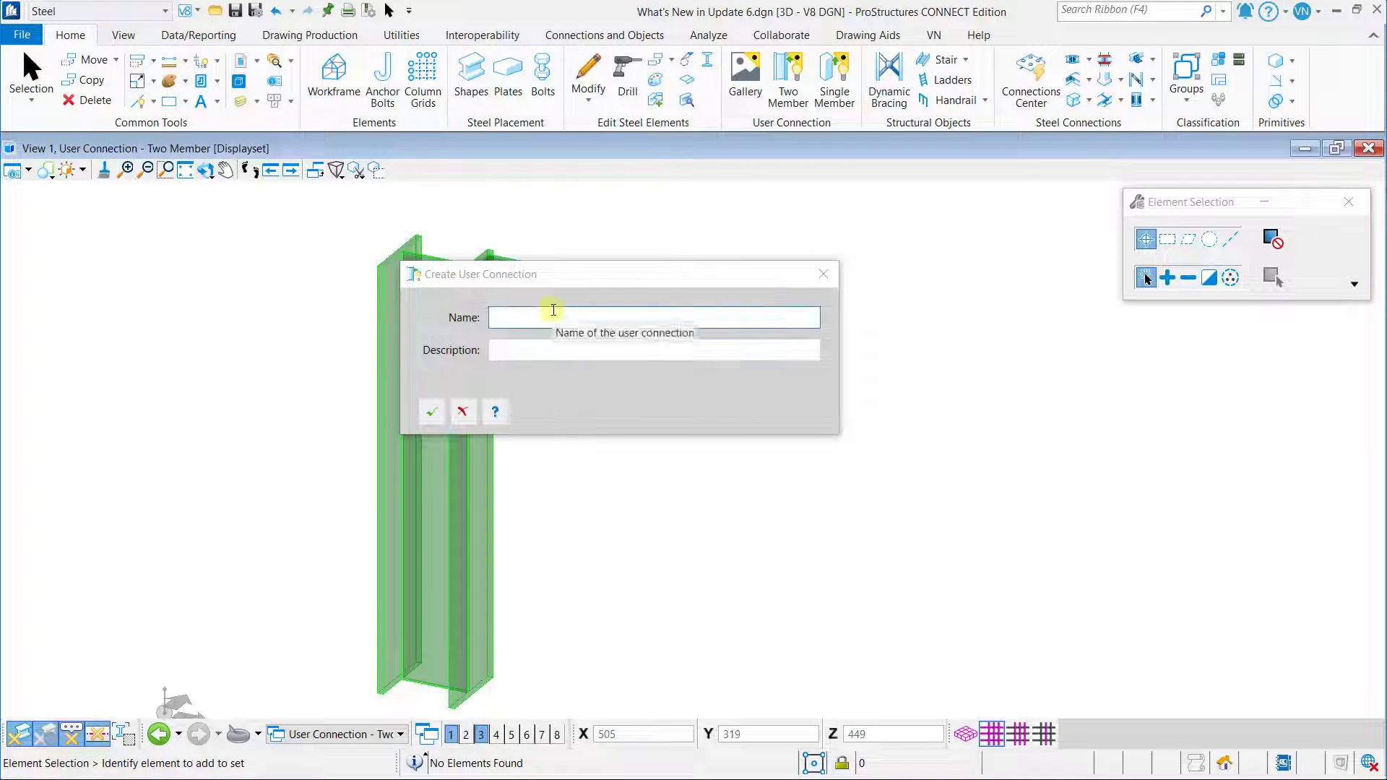
# Name it 'Web Angle with Seated Connection' with description WAS1 and save it.
pyautogui.write('Web Angle with Seated Connection')
pyautogui.press('Tab')
pyautogui.write('WAS1')
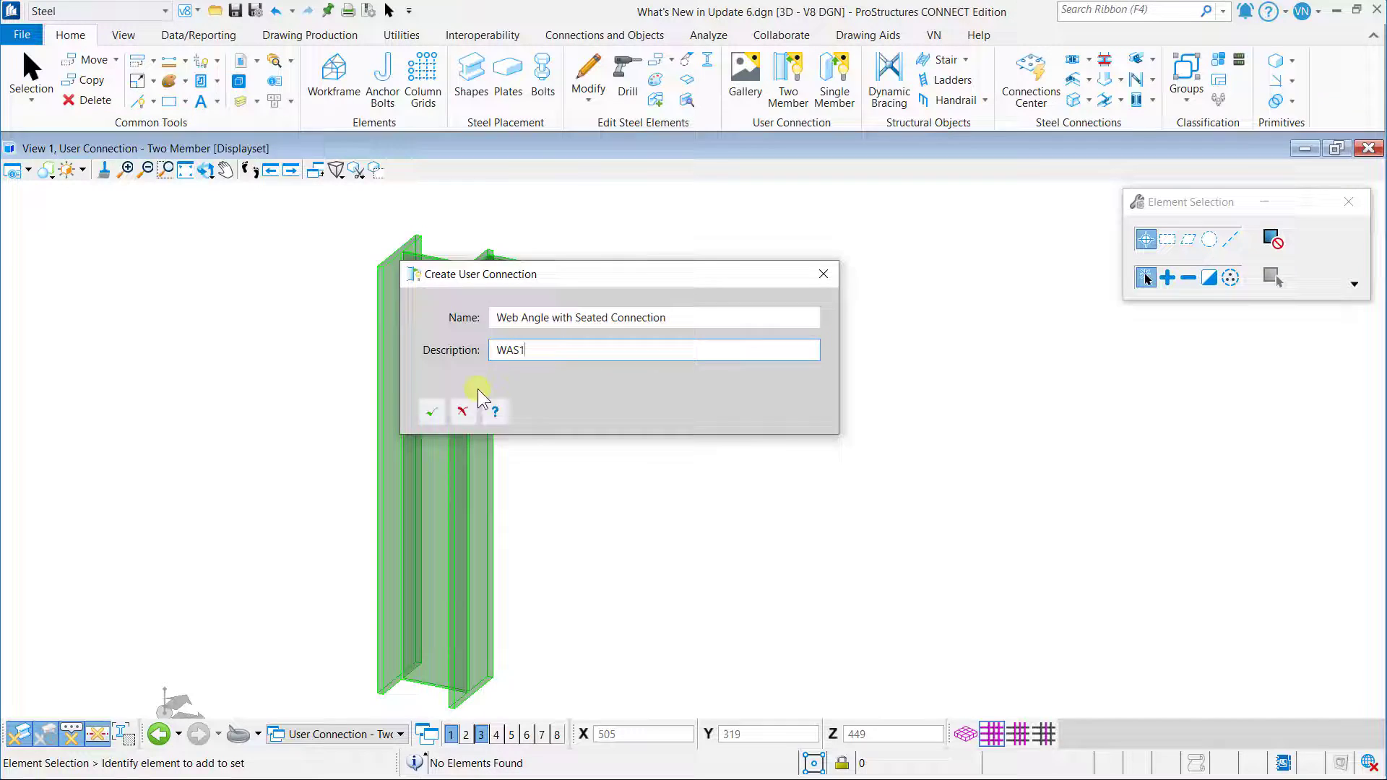
pyautogui.click(431, 411)
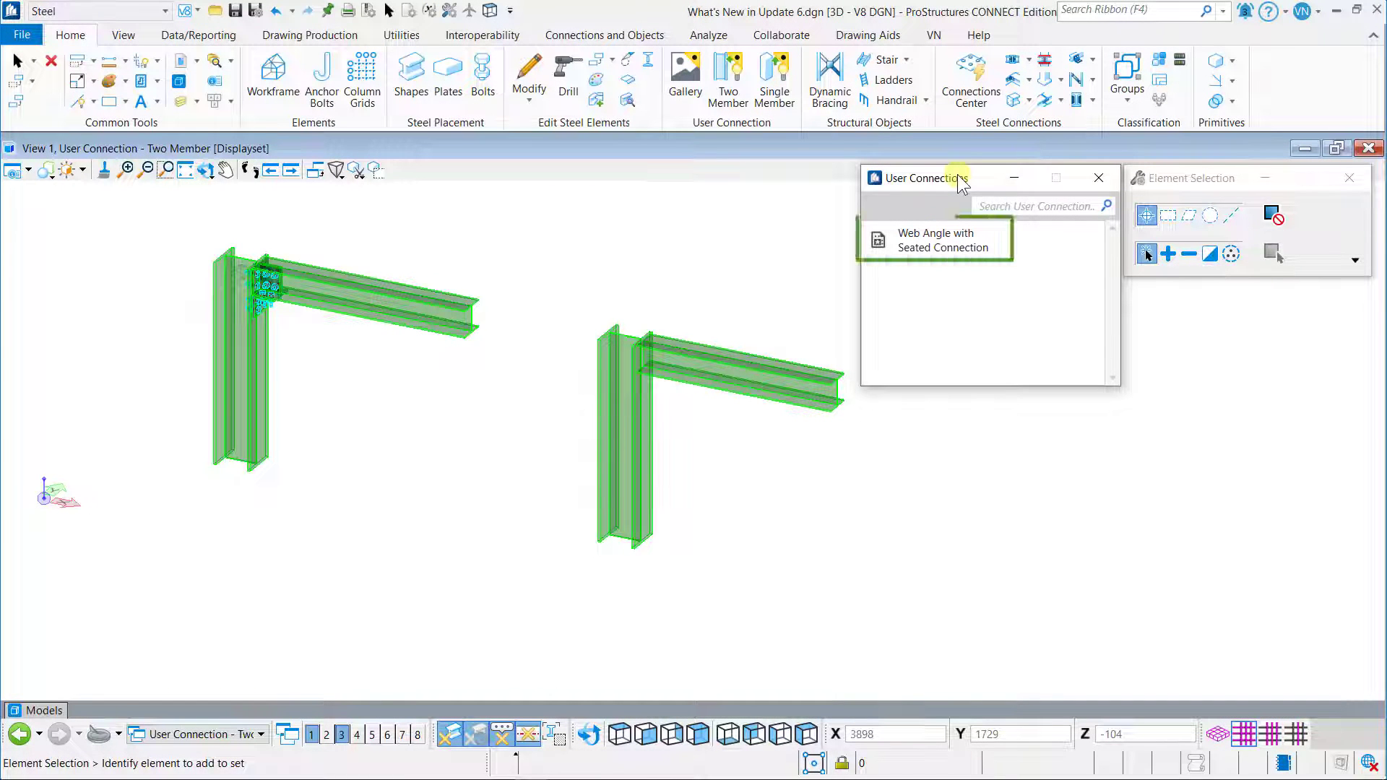
# Apply the saved Web Angle with Seated Connection to the right-hand column and beam.
pyautogui.rightClick(960, 247)
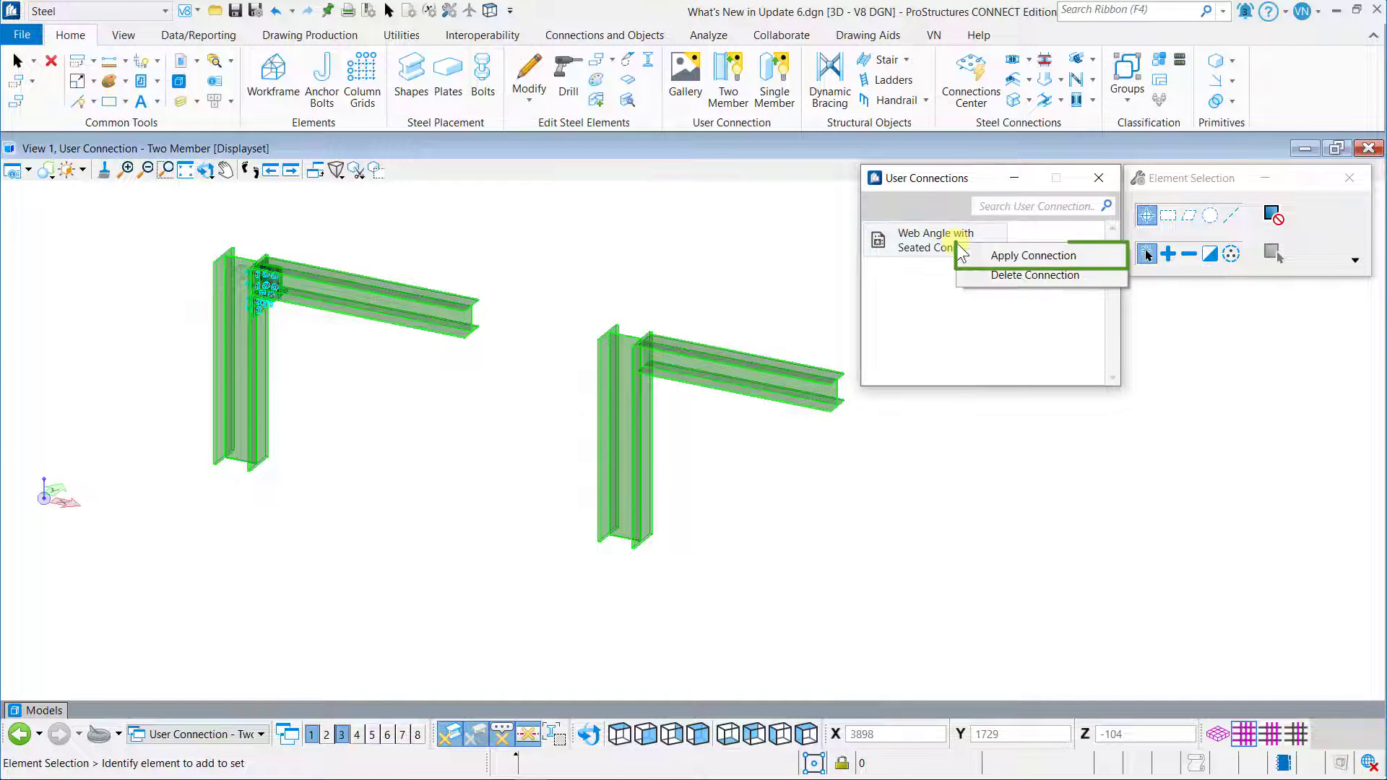
pyautogui.click(1098, 256)
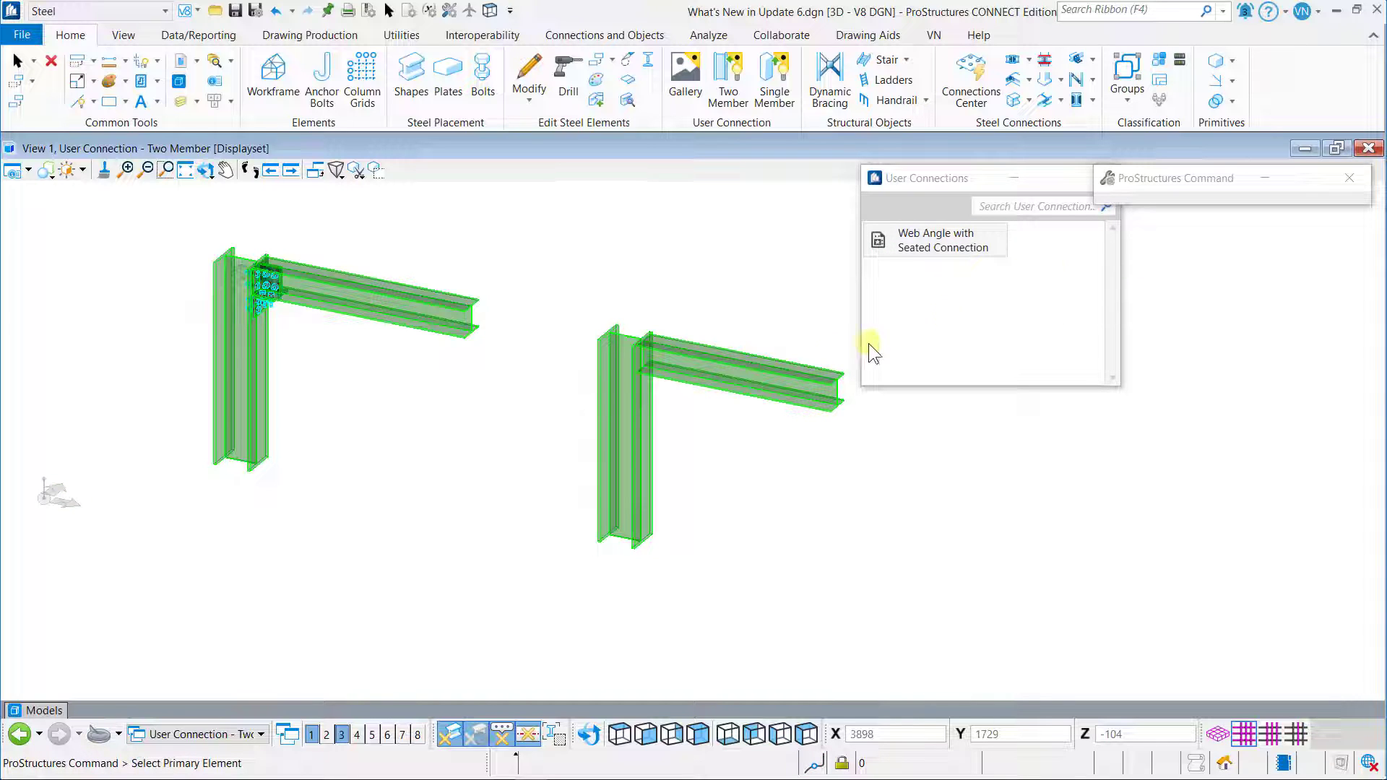
pyautogui.click(623, 418)
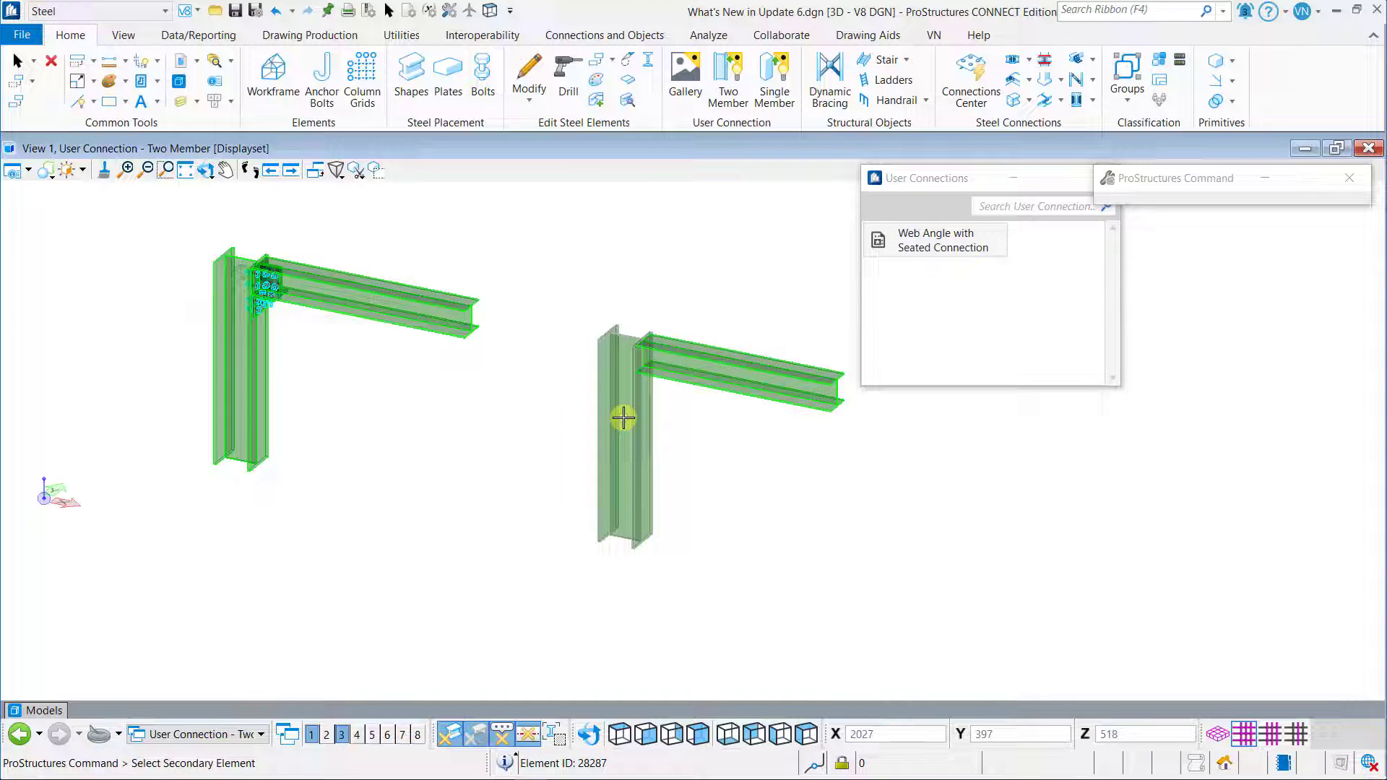
pyautogui.click(701, 371)
pyautogui.click(695, 446)
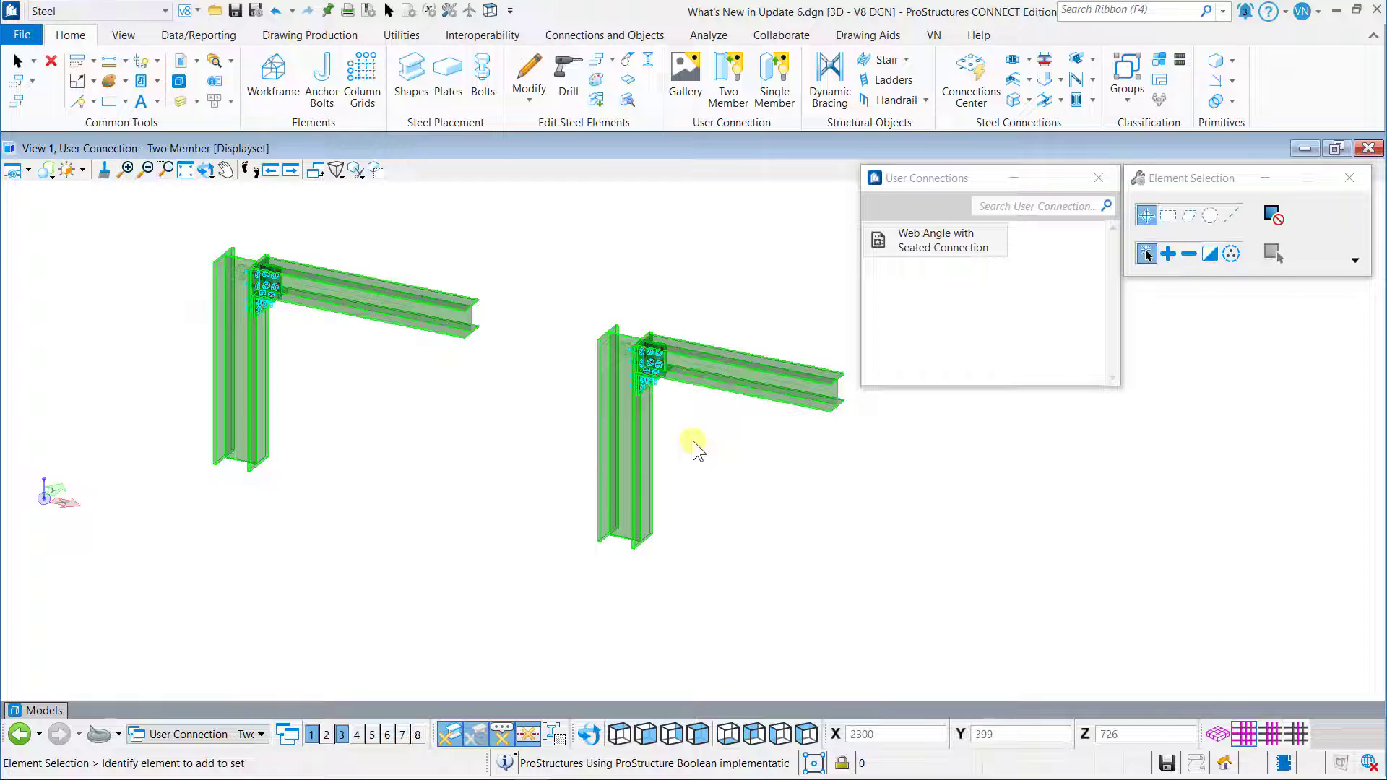
pyautogui.scroll(3, 653, 354)
pyautogui.scroll(2, 653, 354)
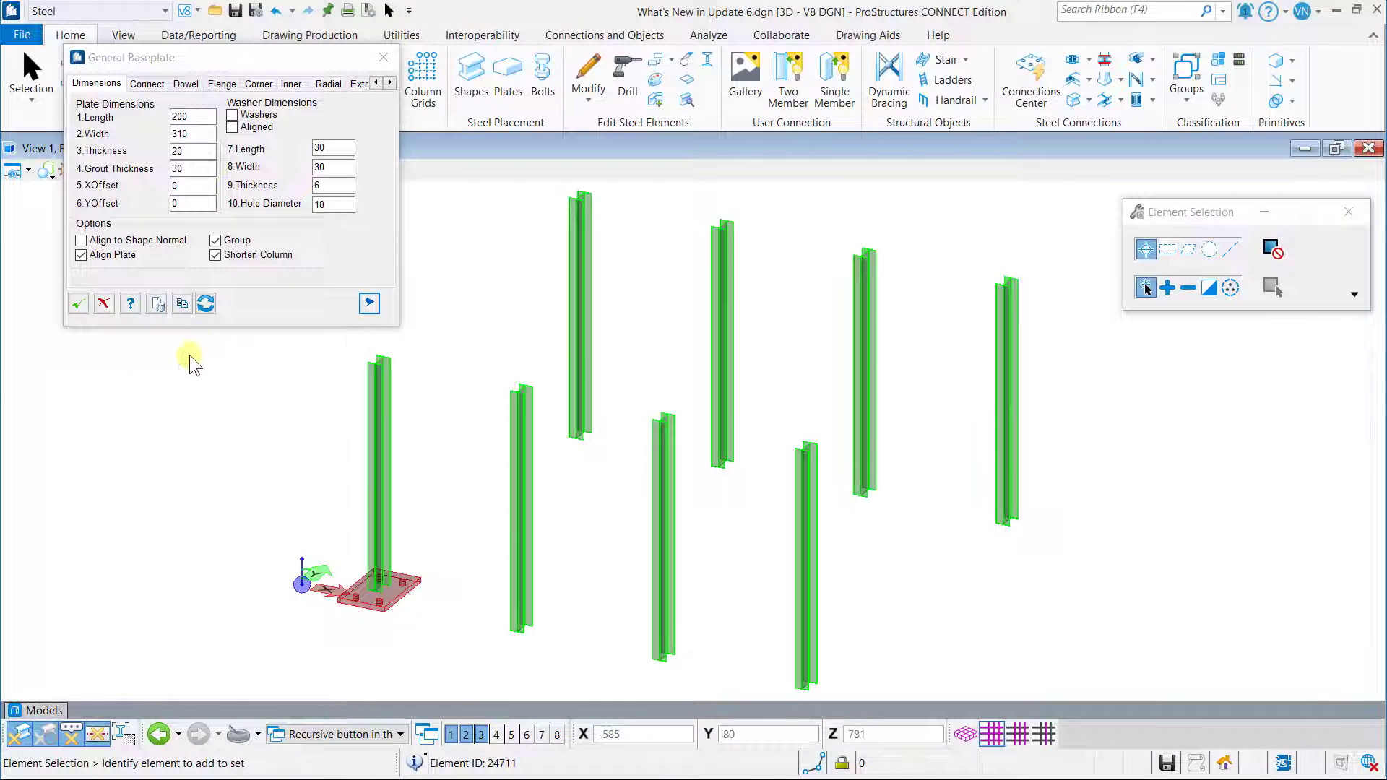
# Recursively place the same bolted baseplate under the seven remaining columns.
pyautogui.click(207, 304)
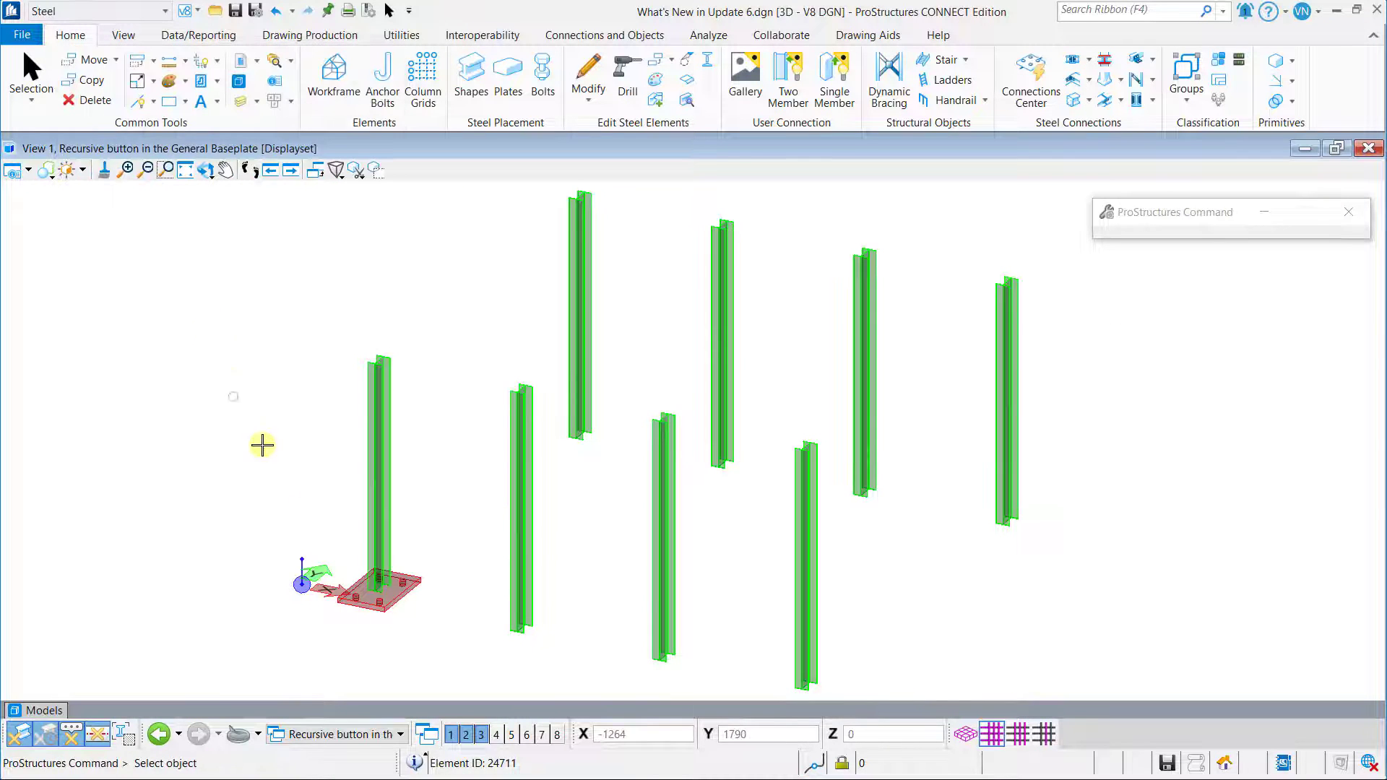
pyautogui.click(551, 630)
pyautogui.click(659, 651)
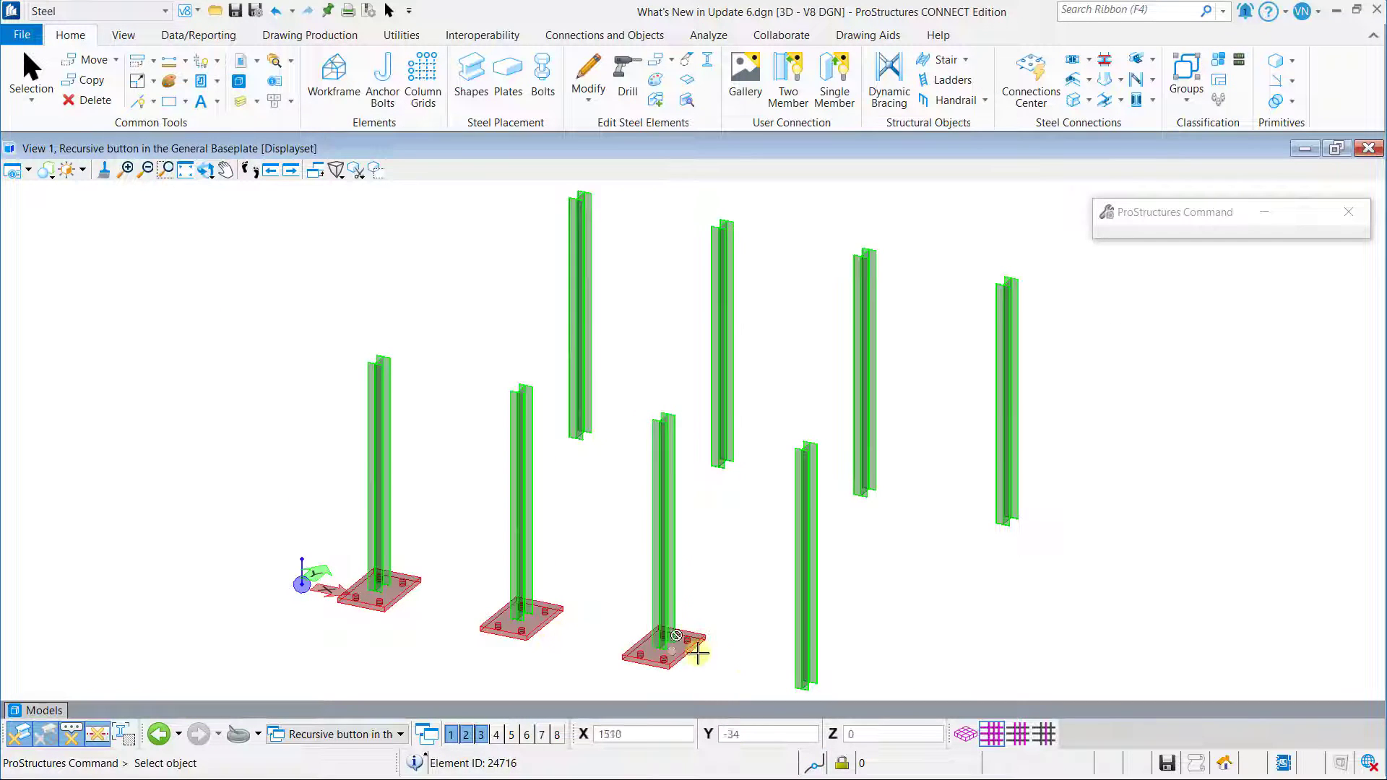
pyautogui.click(803, 669)
pyautogui.click(583, 425)
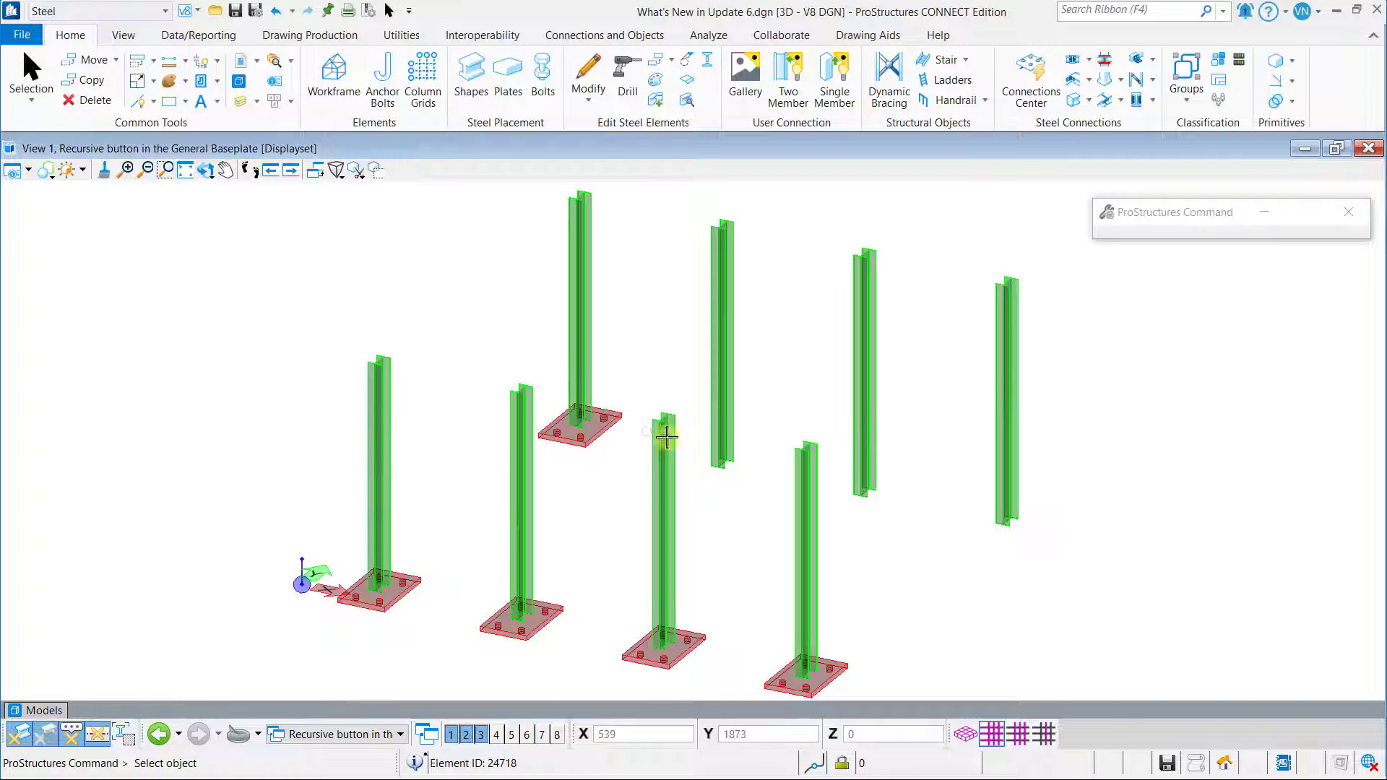
pyautogui.click(731, 453)
pyautogui.click(867, 479)
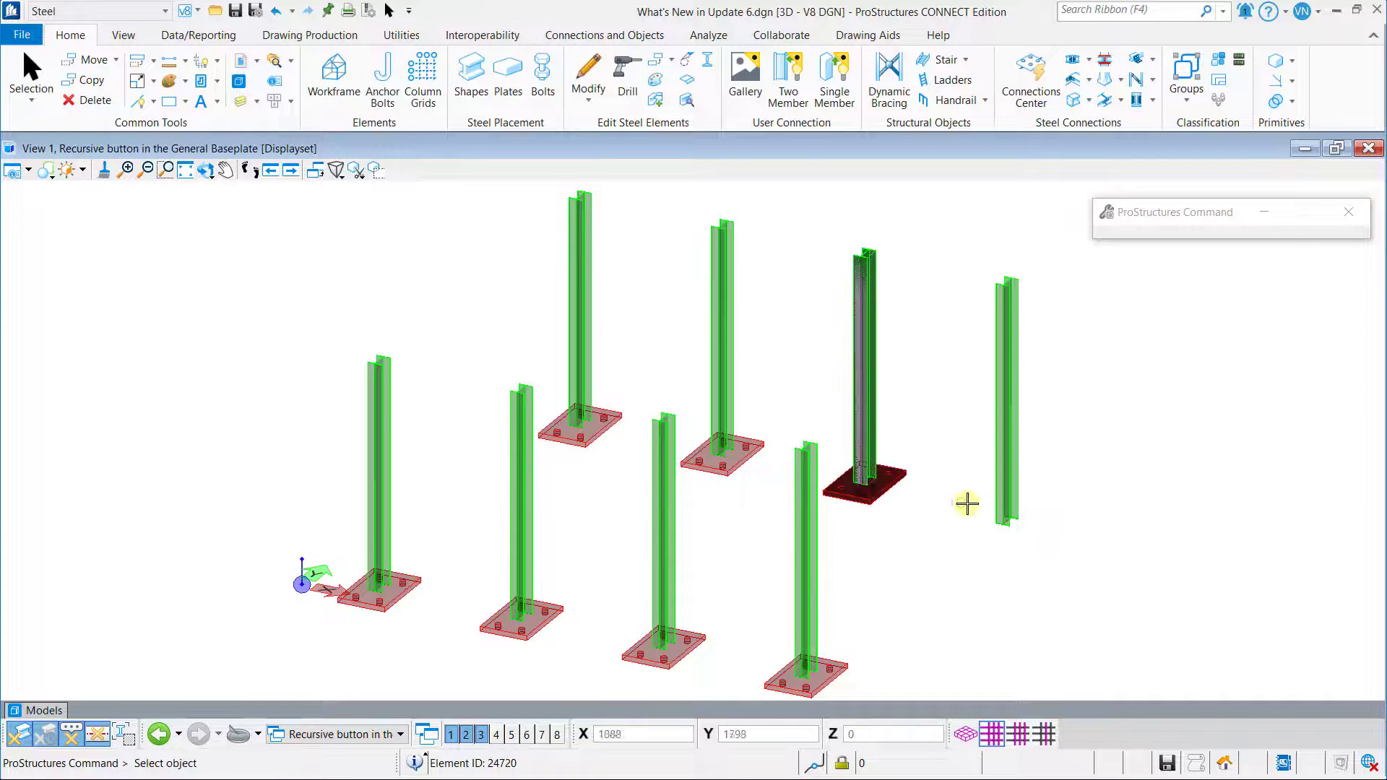
pyautogui.click(1003, 510)
pyautogui.rightClick(1092, 519)
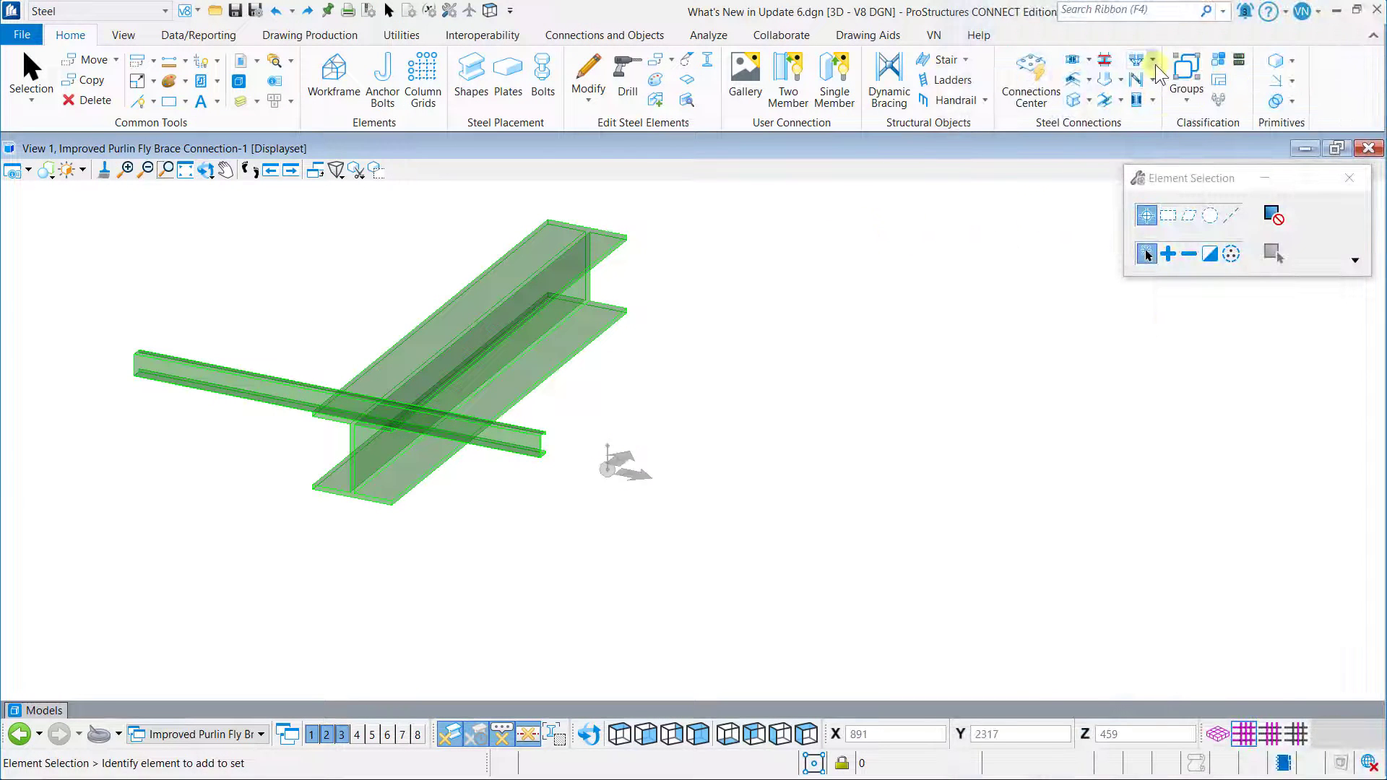
# Add a Purlin Fly Brace connection between the HP360x174 beam and the purlin.
pyautogui.click(1153, 60)
pyautogui.click(1216, 102)
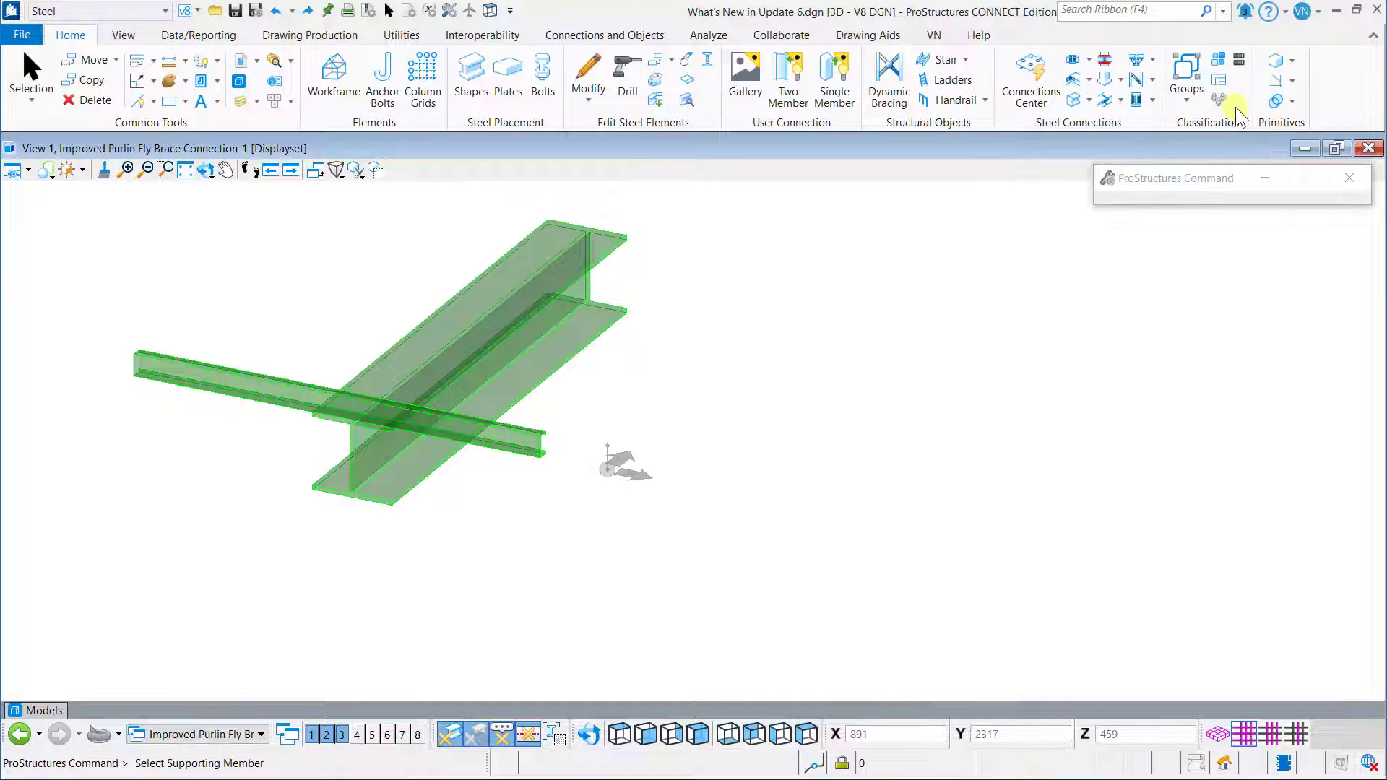
pyautogui.click(375, 454)
pyautogui.click(239, 395)
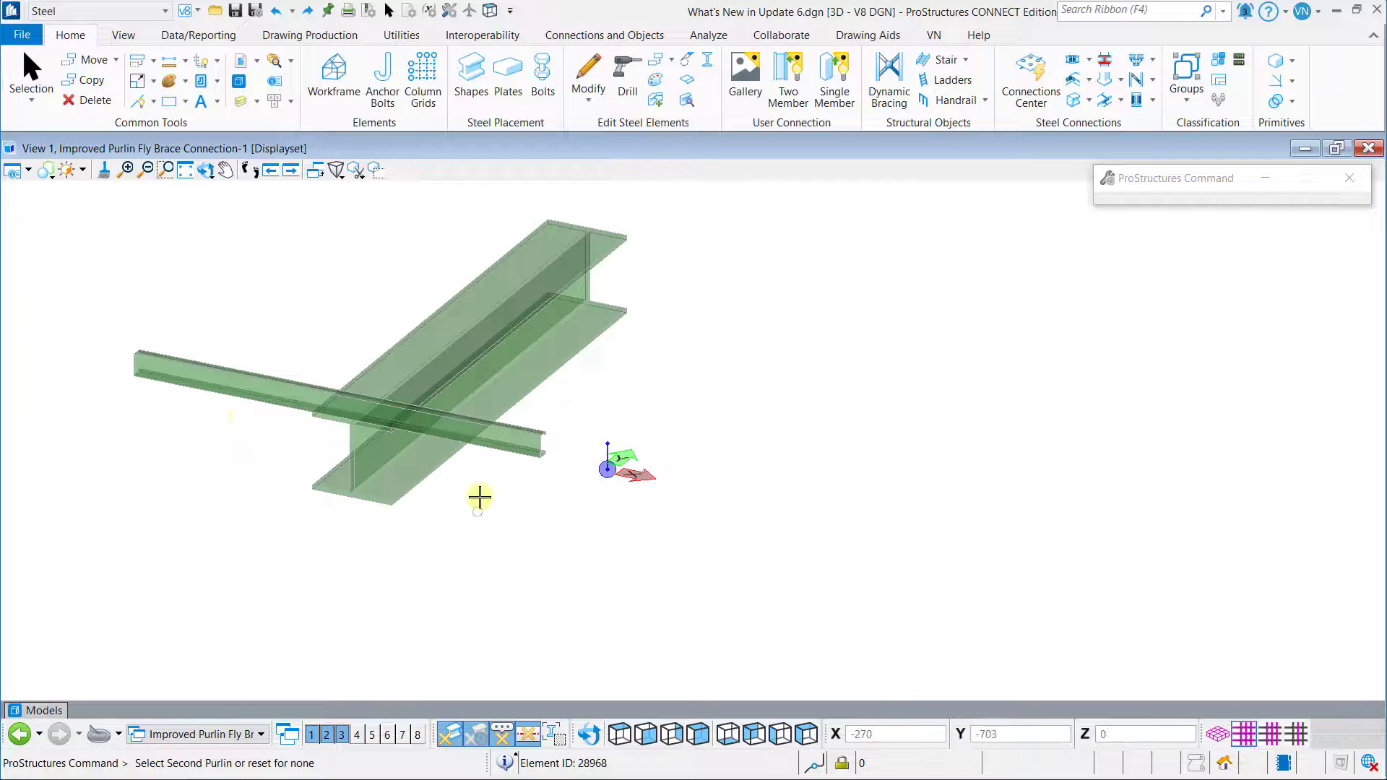
pyautogui.rightClick(529, 524)
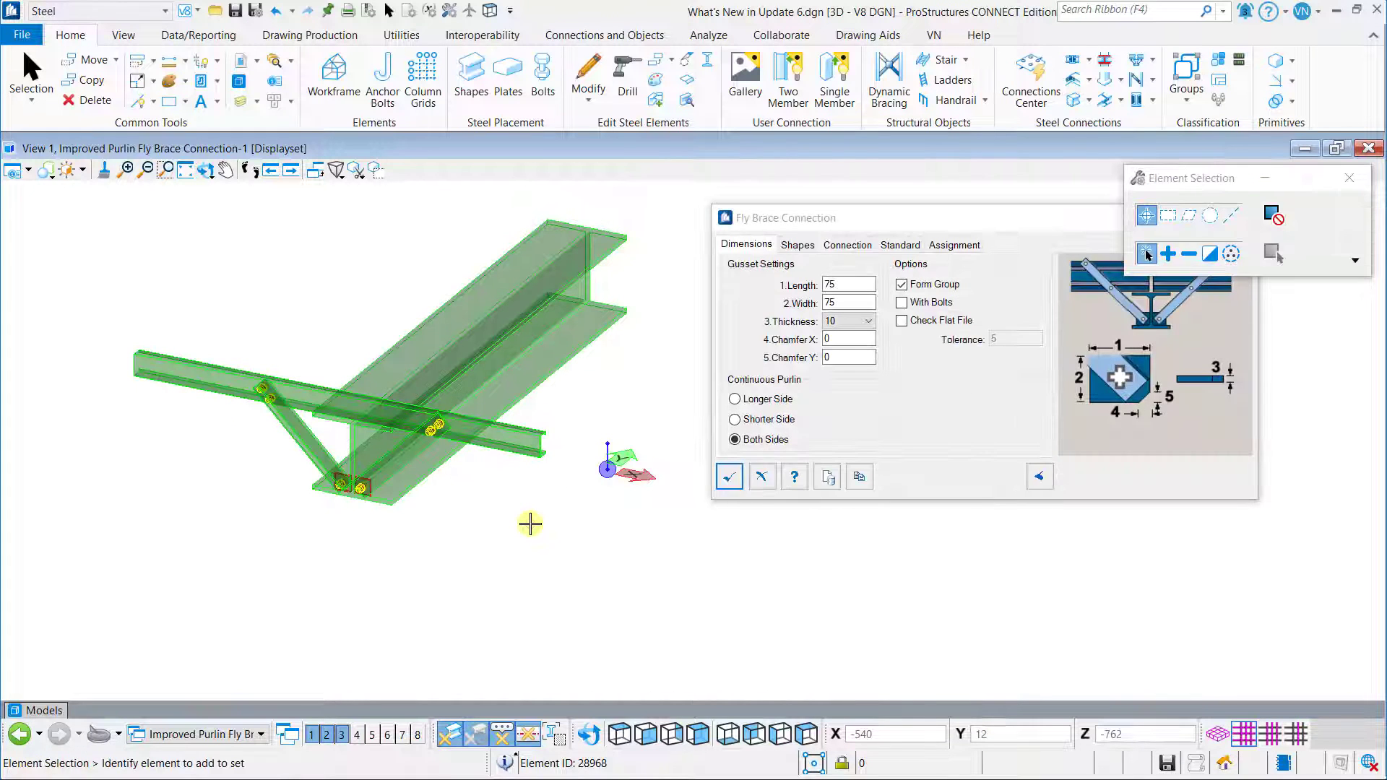
# Switch the fly brace from Longer to Shorter side, then to Both Sides.
pyautogui.click(789, 401)
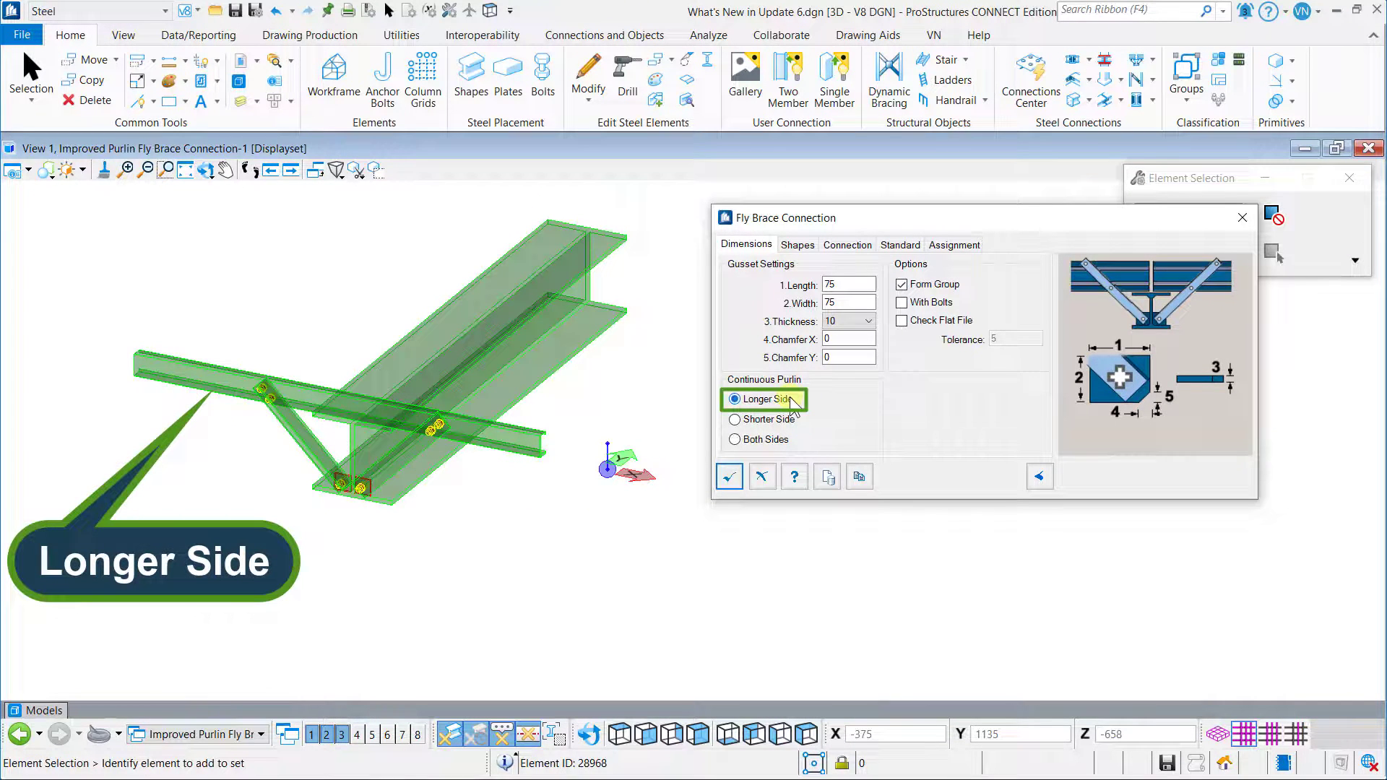
pyautogui.click(787, 420)
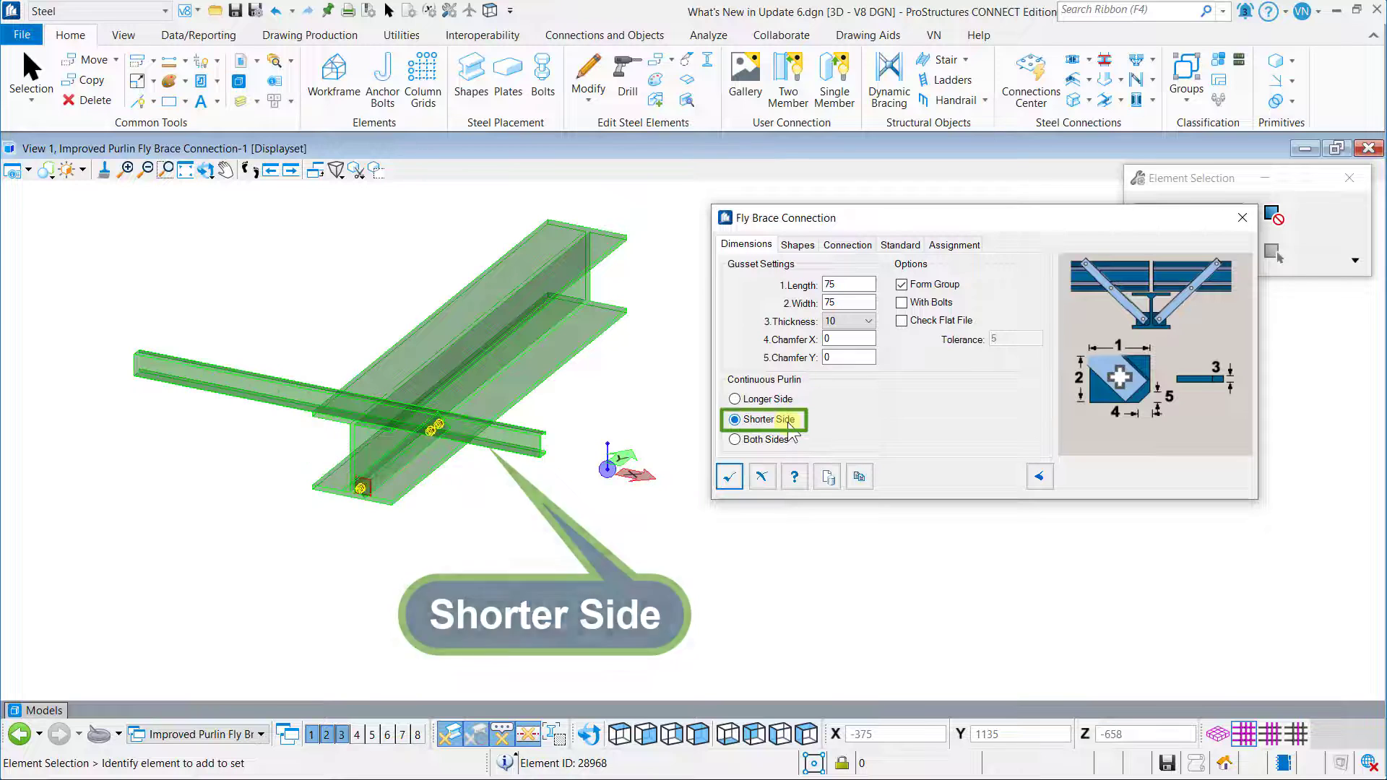
pyautogui.click(788, 442)
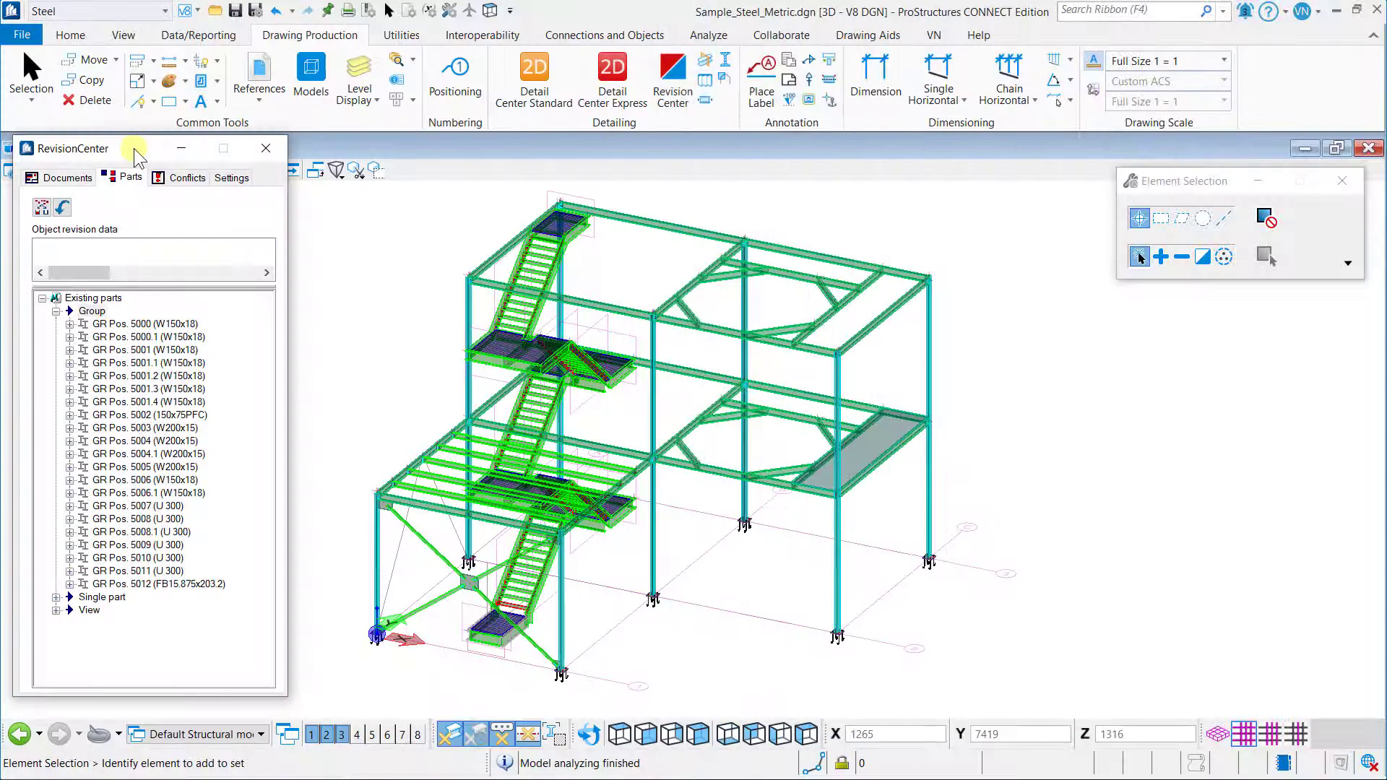
# Highlight part groups GR Pos. 5001, 5001.2, 5001.4 and the next groups in the model.
pyautogui.click(185, 351)
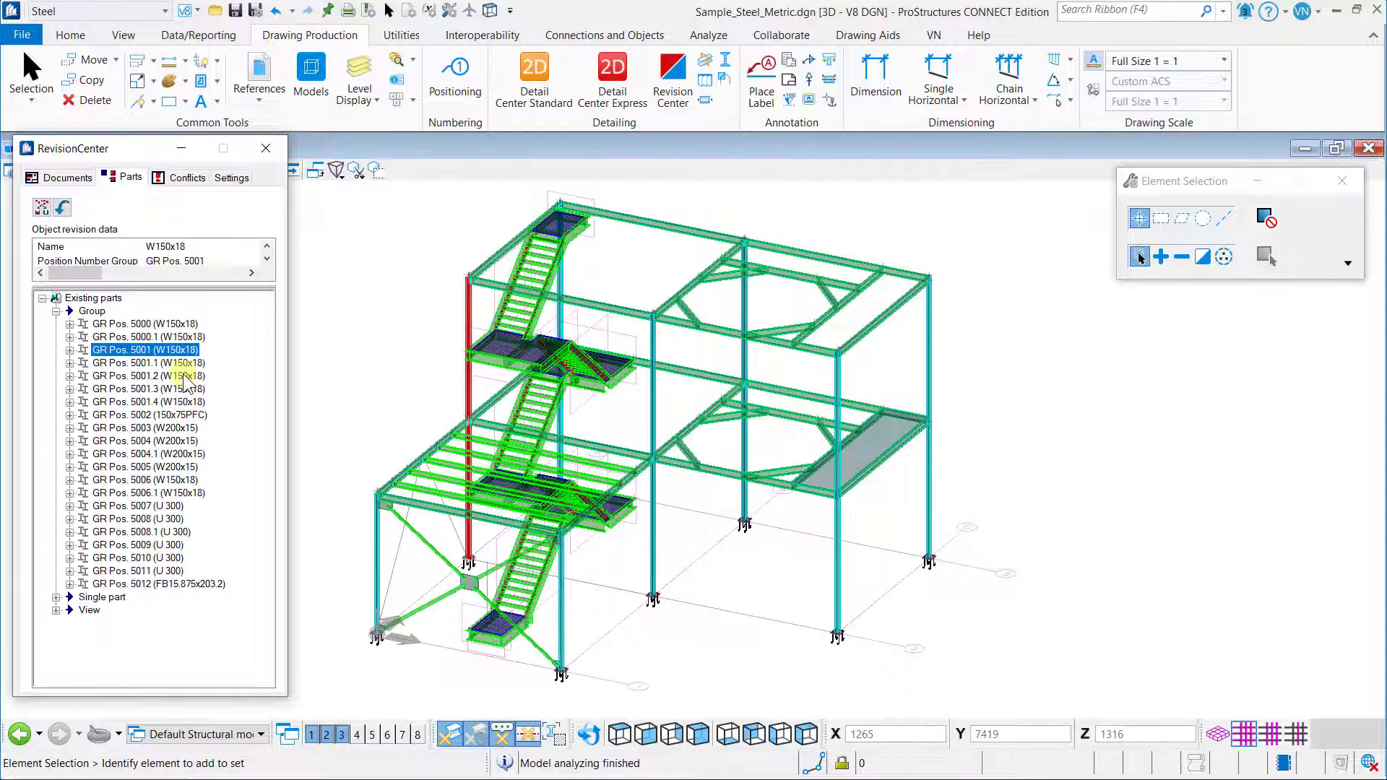
pyautogui.click(184, 376)
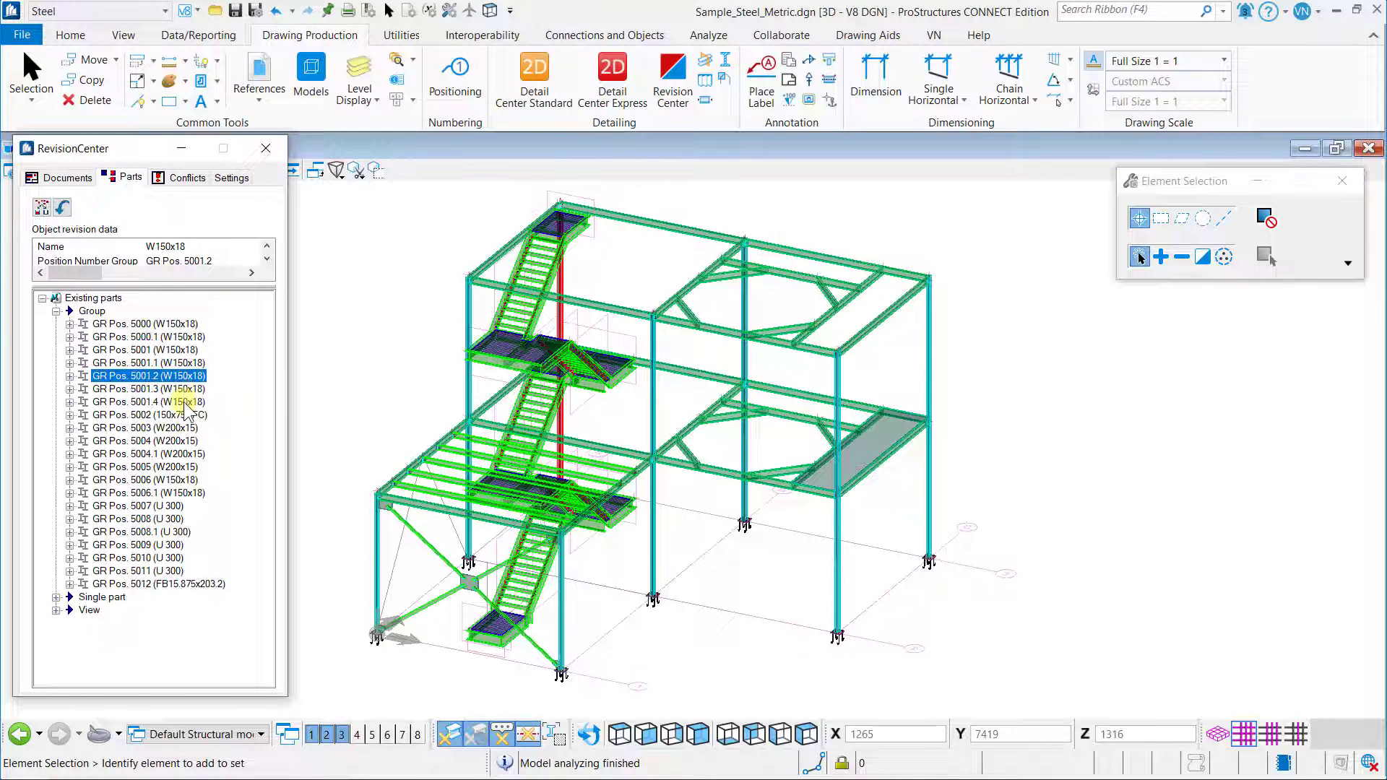
pyautogui.click(185, 401)
pyautogui.click(184, 416)
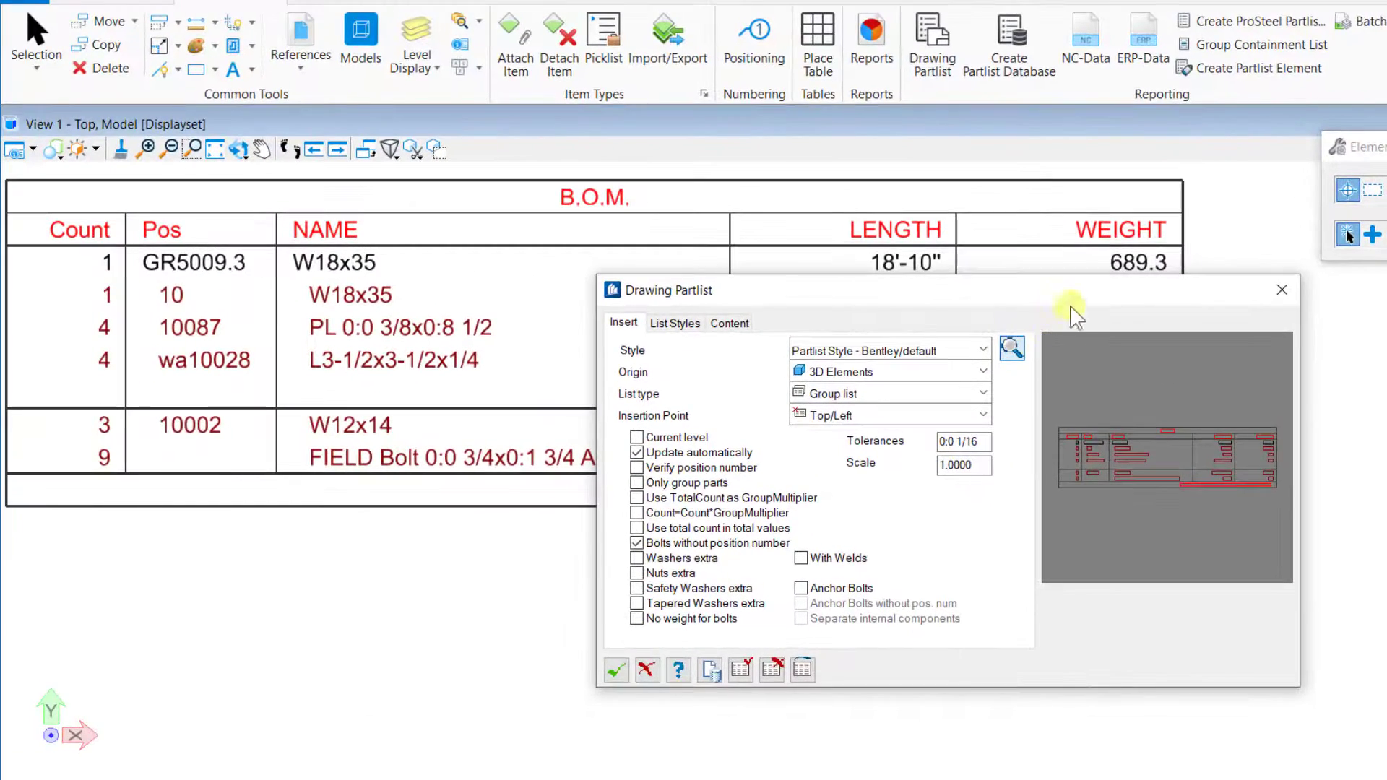
# Set the partlist style's Fraction Type to Diagonal stacking and apply it to the B.O.M.
pyautogui.click(1012, 348)
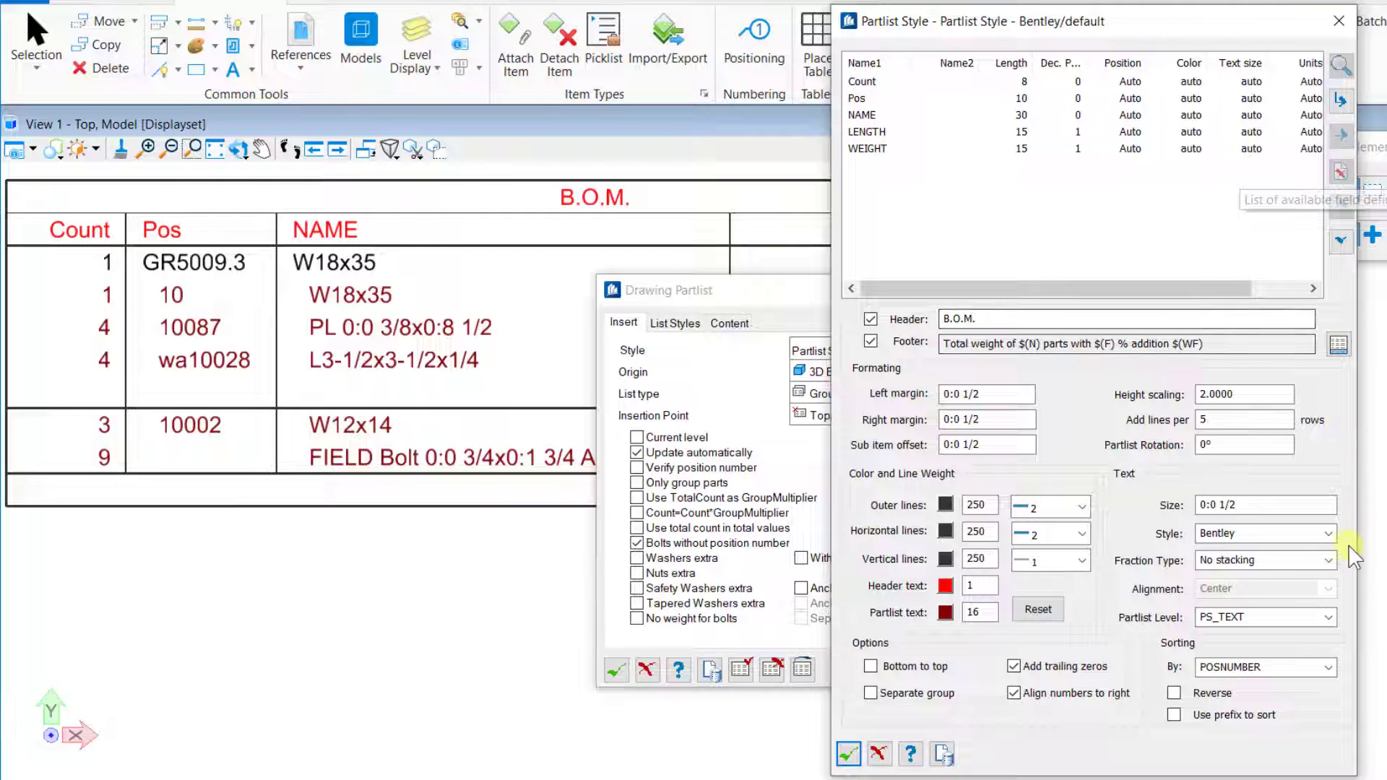
pyautogui.click(1329, 561)
pyautogui.click(1330, 561)
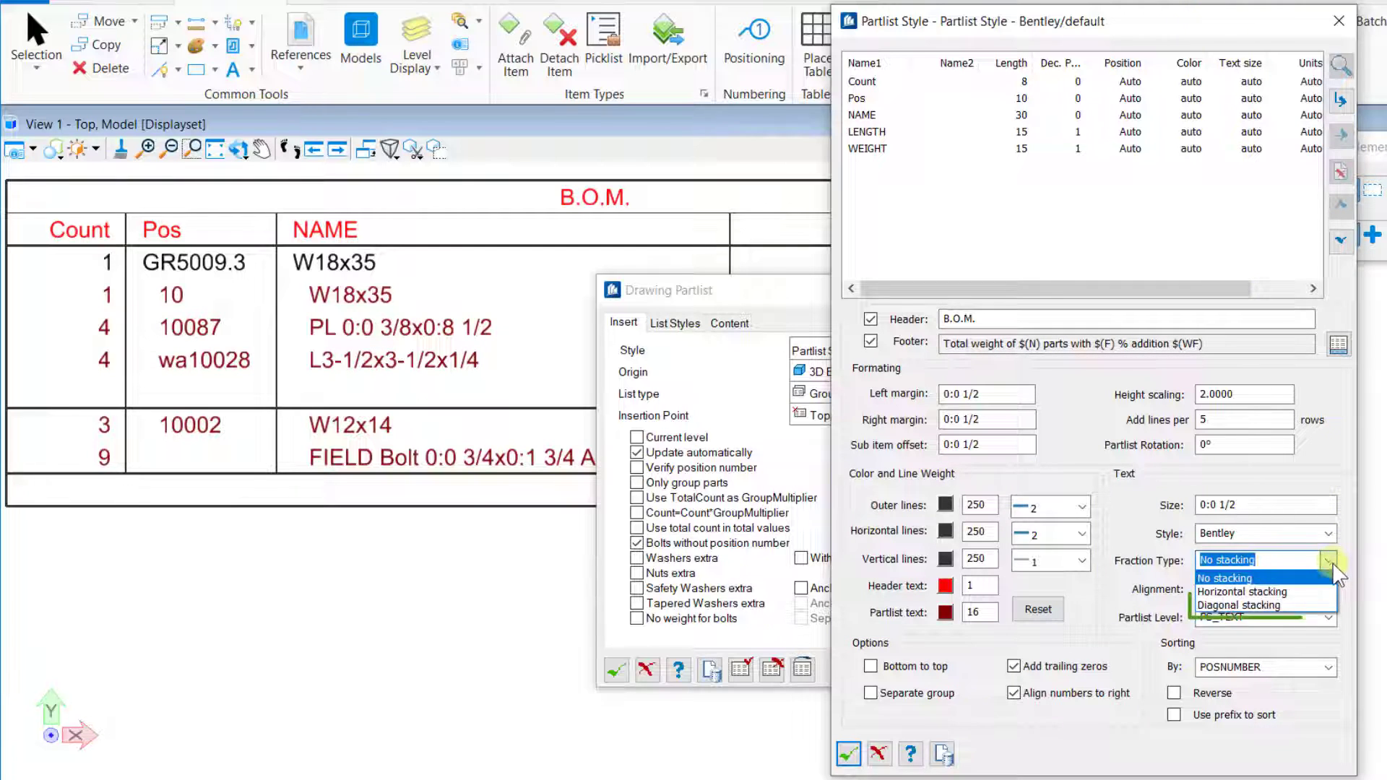
pyautogui.click(1325, 615)
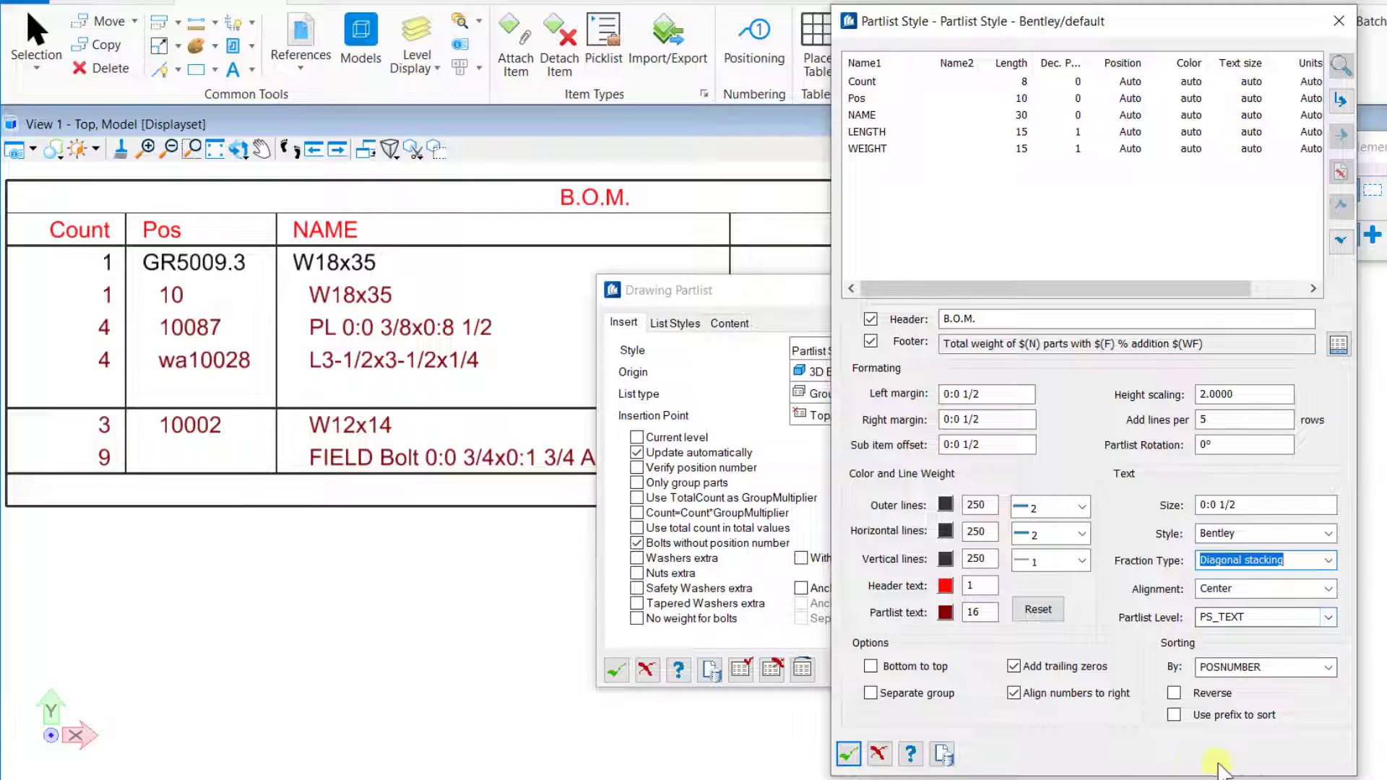
pyautogui.click(850, 754)
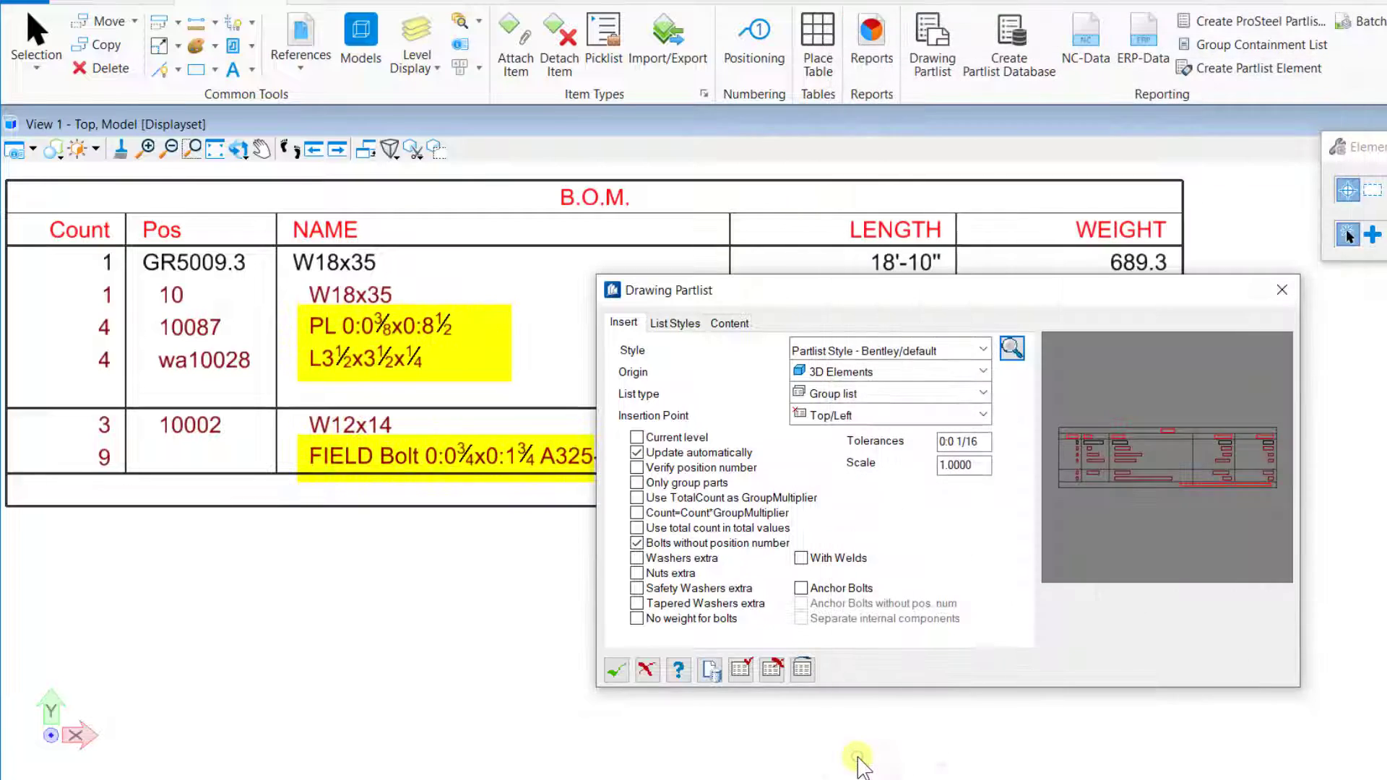